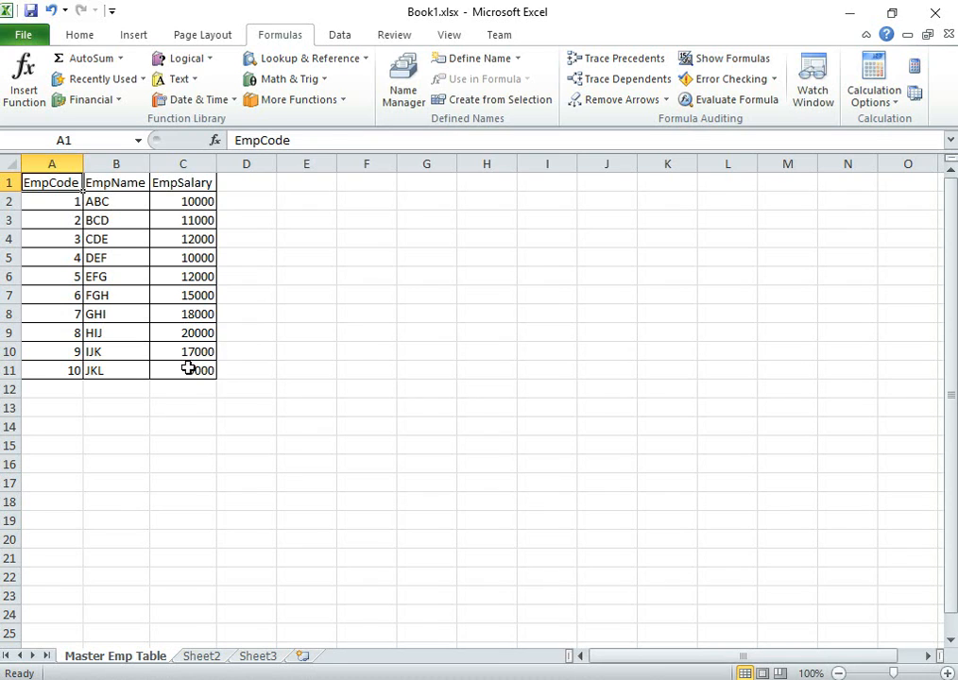
{"action": "left_click_drag", "start_coordinate": [188, 367], "coordinate": [30, 184]}
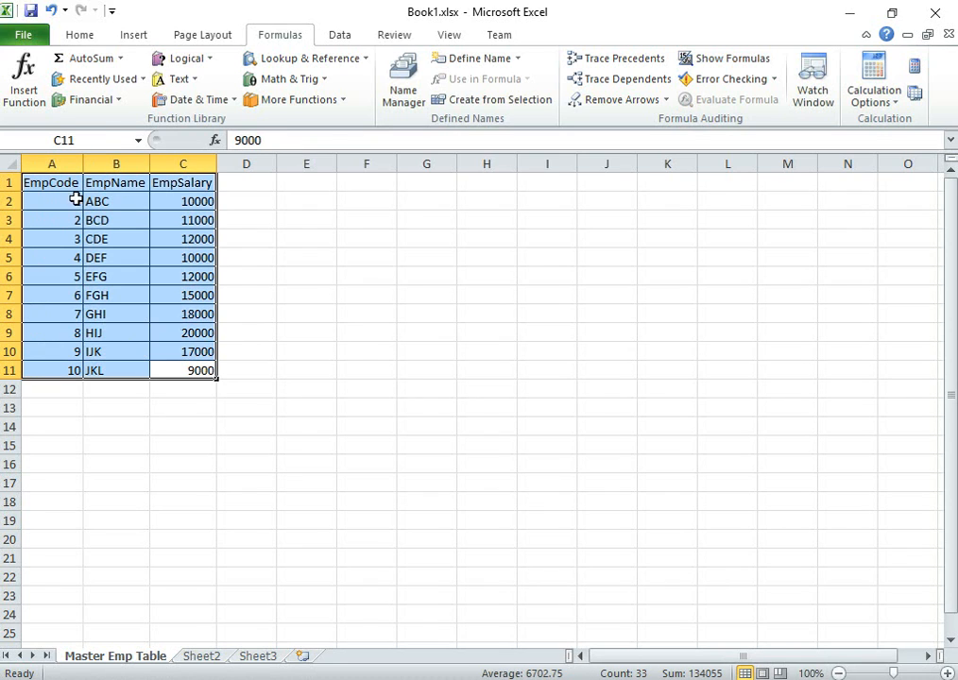
{"action": "left_click", "coordinate": [251, 185]}
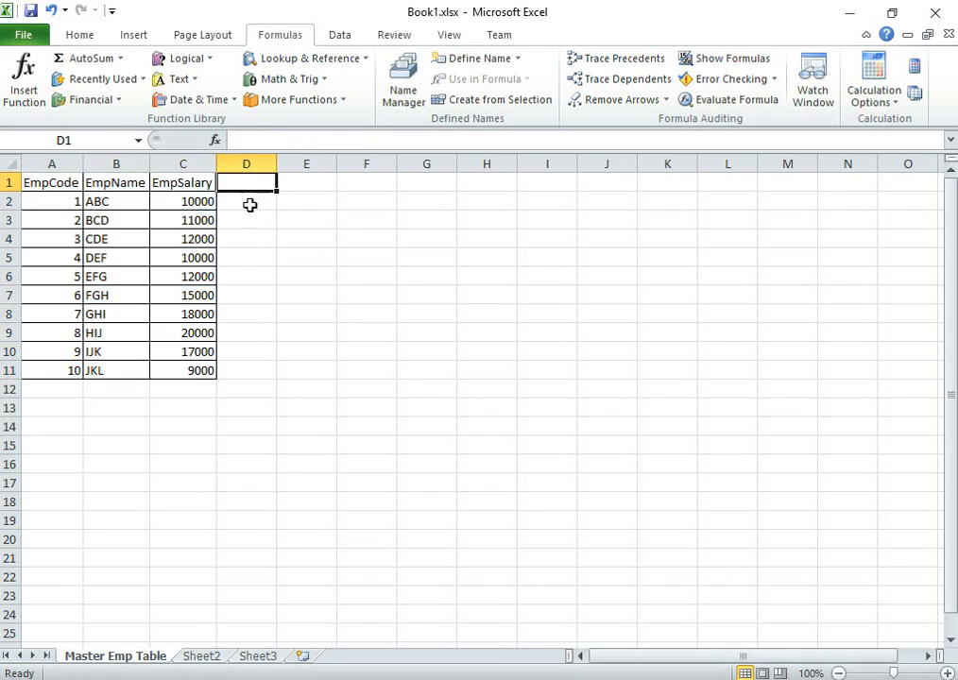
Step: Enter the header EmpCode in cell A1 of Sheet2
{"action": "left_click", "coordinate": [202, 656]}
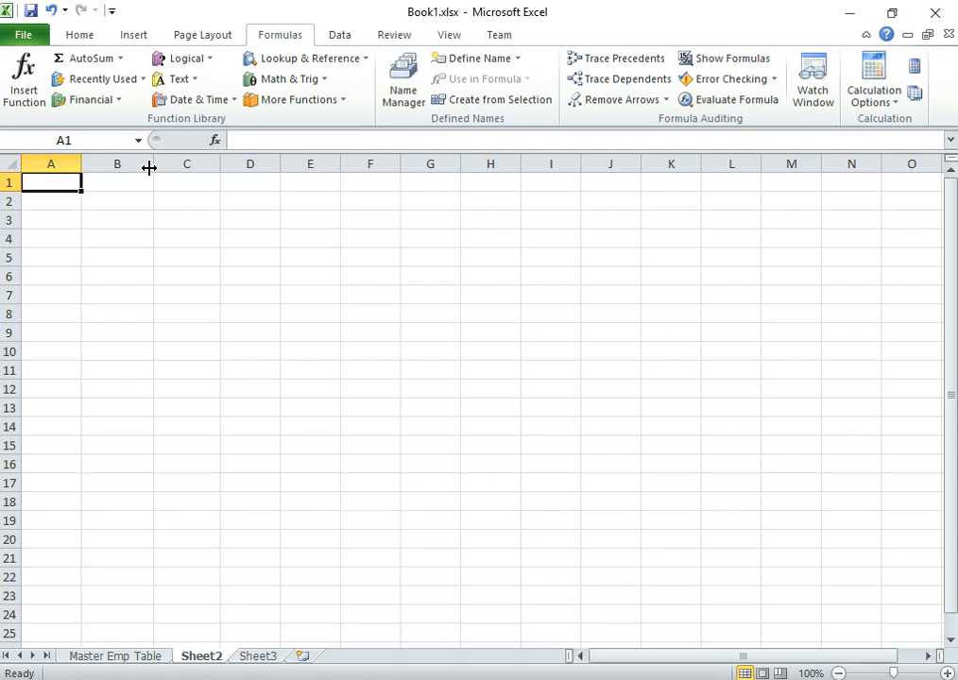
{"action": "type", "text": "Em"}
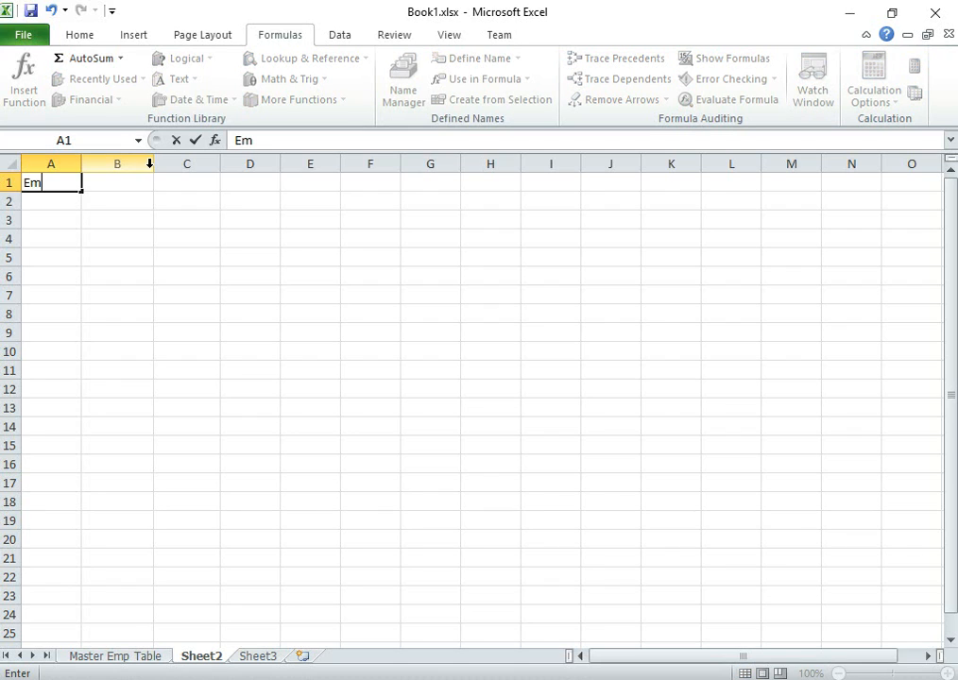
{"action": "type", "text": "pCode"}
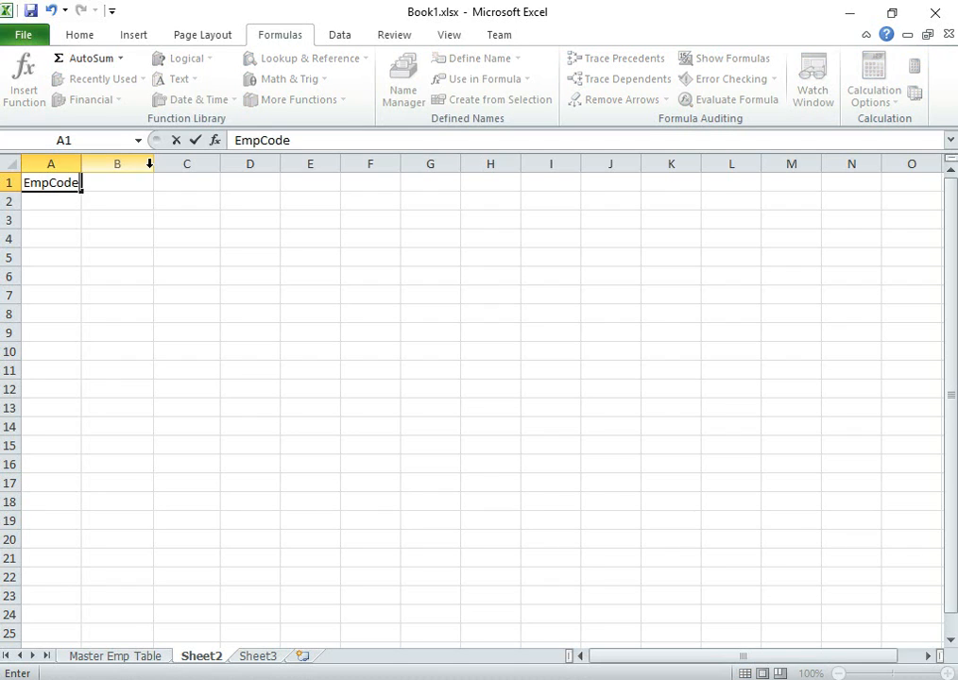
{"action": "key", "text": "Return"}
{"action": "key", "text": "Up"}
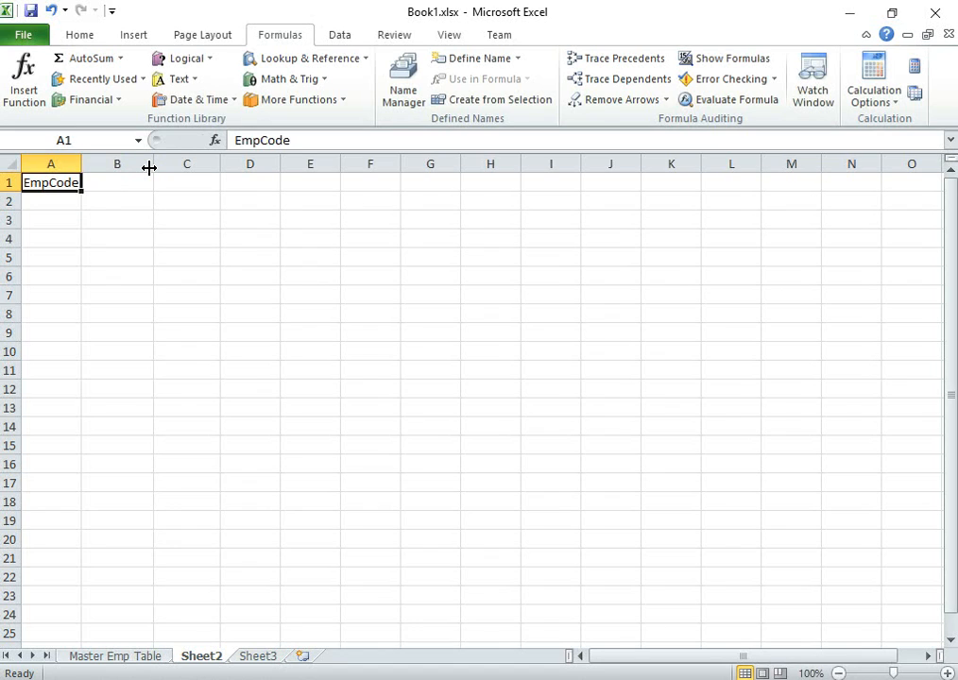
{"action": "key", "text": "Down"}
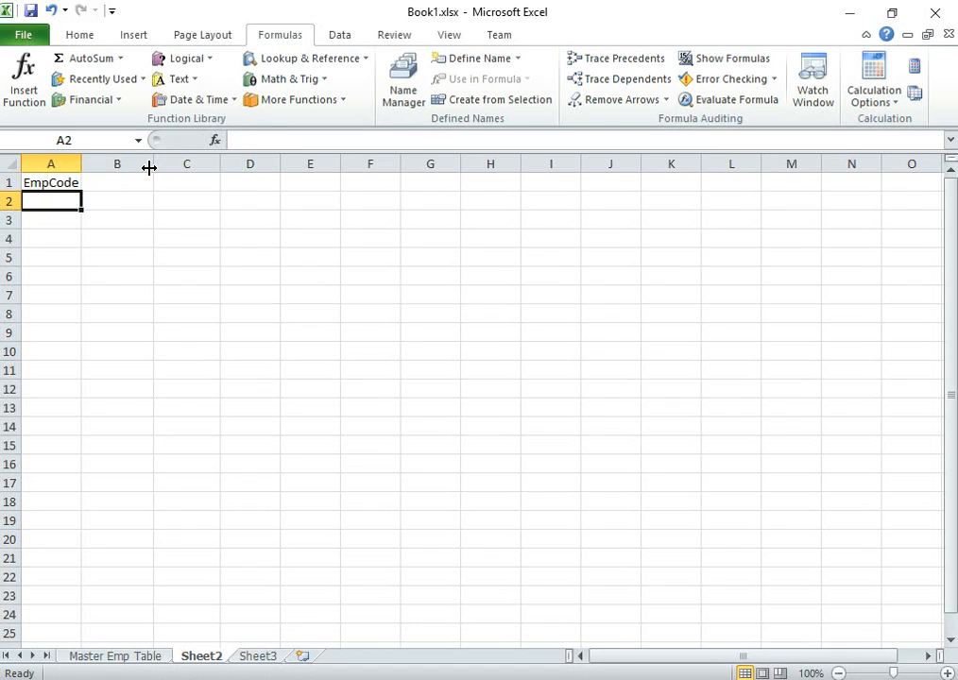
Step: Fill cells A2 to A6 of Sheet2 with the codes 1, 3, 5, 12 and 7
{"action": "type", "text": "1"}
{"action": "key", "text": "Return"}
{"action": "type", "text": "3"}
{"action": "key", "text": "Return"}
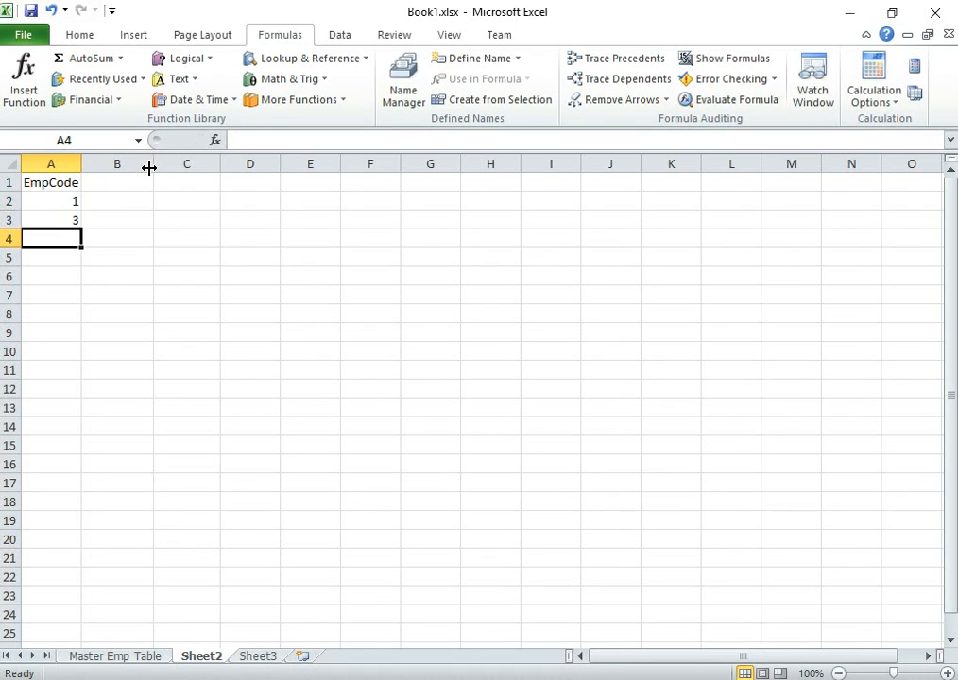
{"action": "type", "text": "5"}
{"action": "key", "text": "Return"}
{"action": "type", "text": "12"}
{"action": "key", "text": "Return"}
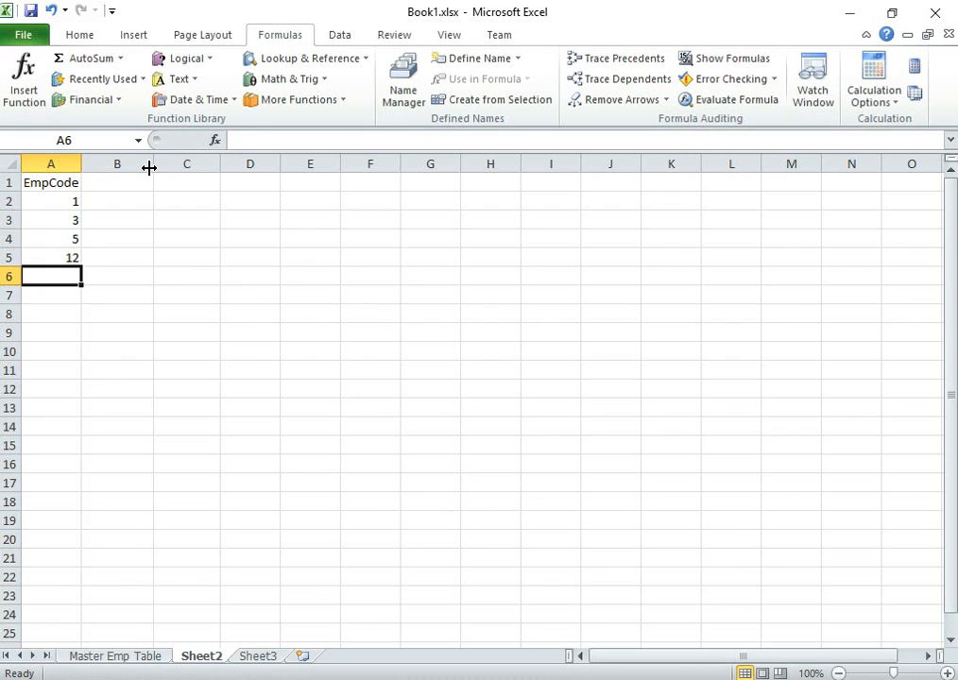
{"action": "type", "text": "7"}
{"action": "key", "text": "Return"}
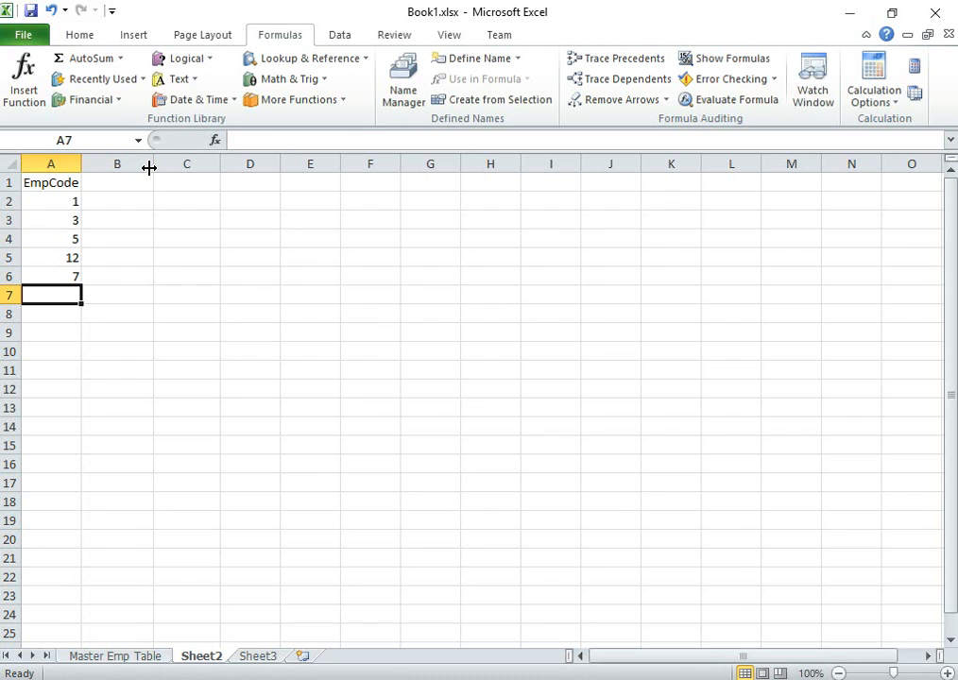
Step: Add the headers EmpName in B1 and EmpSalary in C1
{"action": "left_click", "coordinate": [131, 179]}
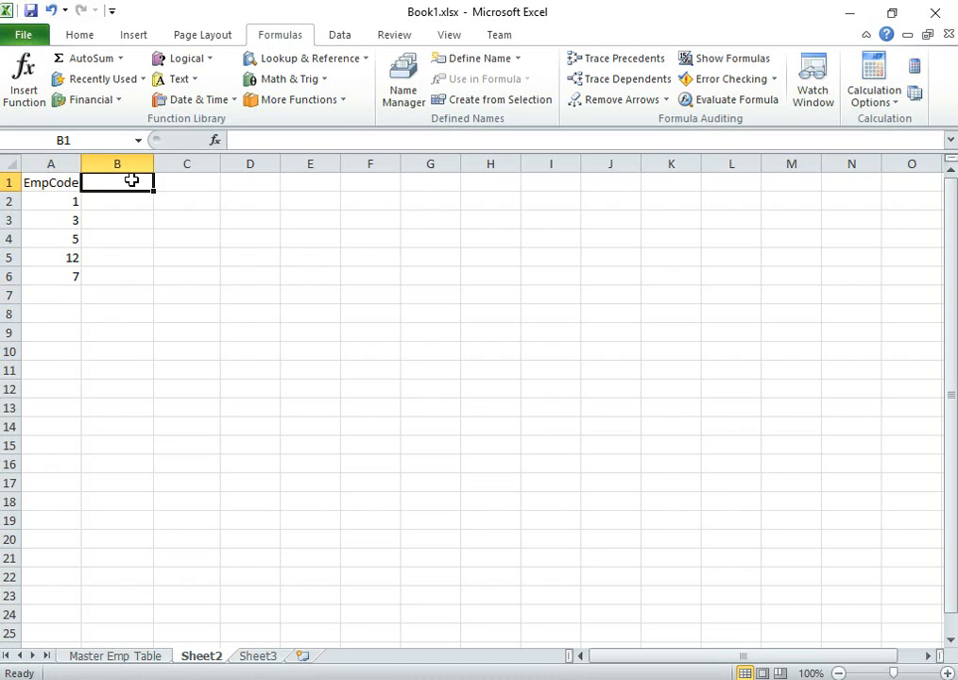
{"action": "type", "text": "Emp"}
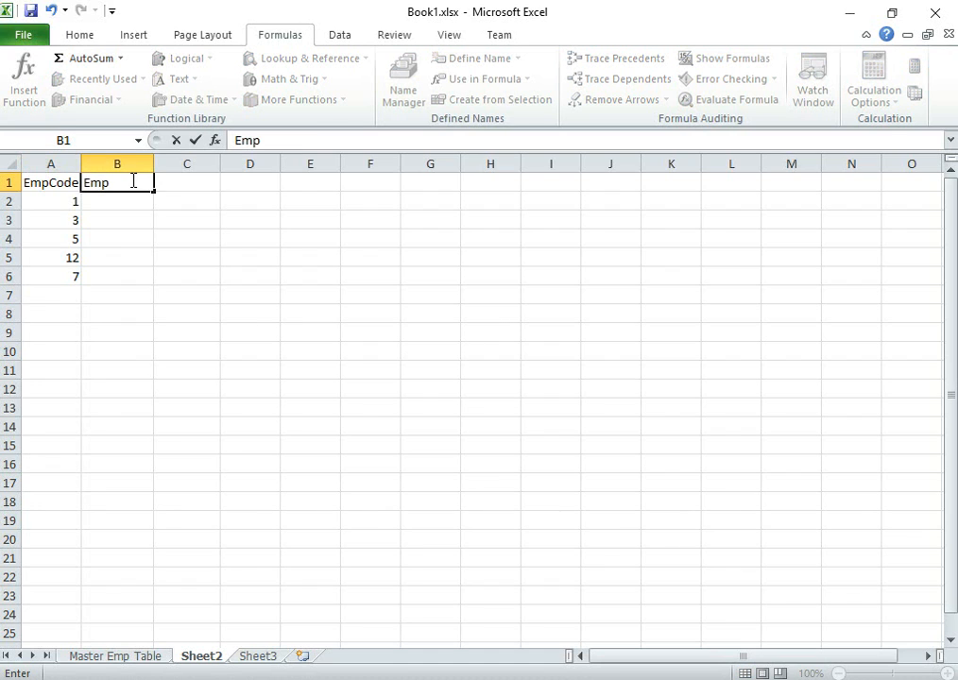
{"action": "type", "text": "Name"}
{"action": "key", "text": "Return"}
{"action": "left_click", "coordinate": [132, 179]}
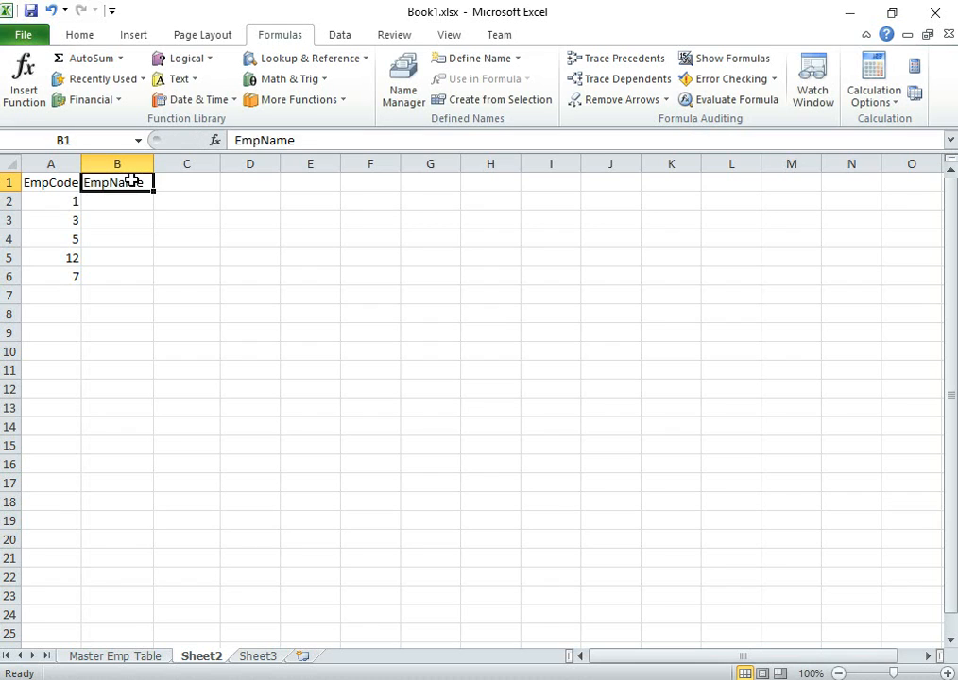
{"action": "key", "text": "Right"}
{"action": "type", "text": "EmpSal"}
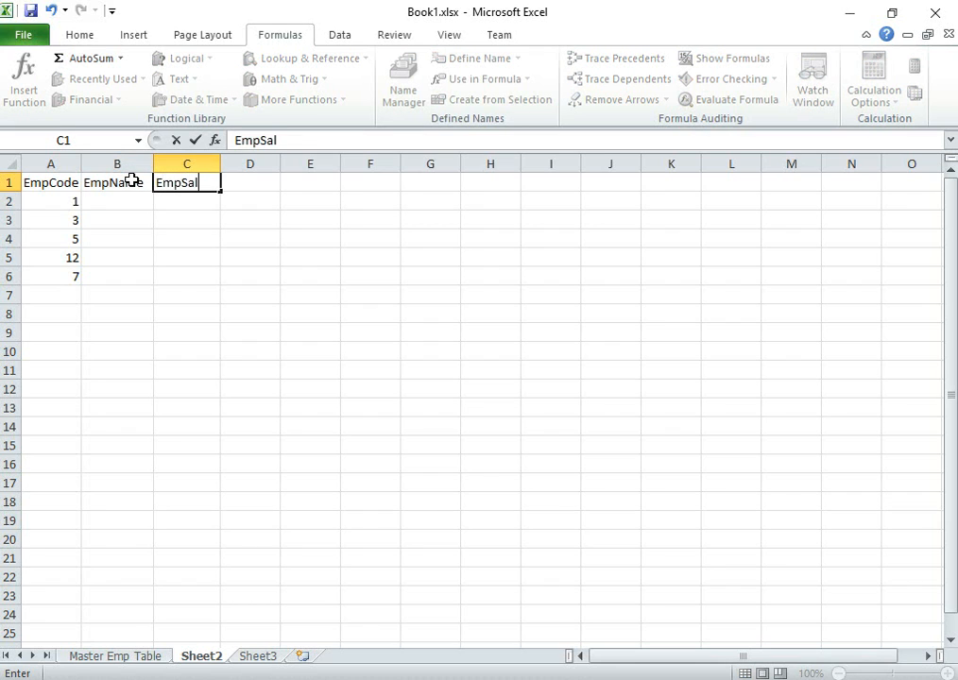
{"action": "key", "text": "Return"}
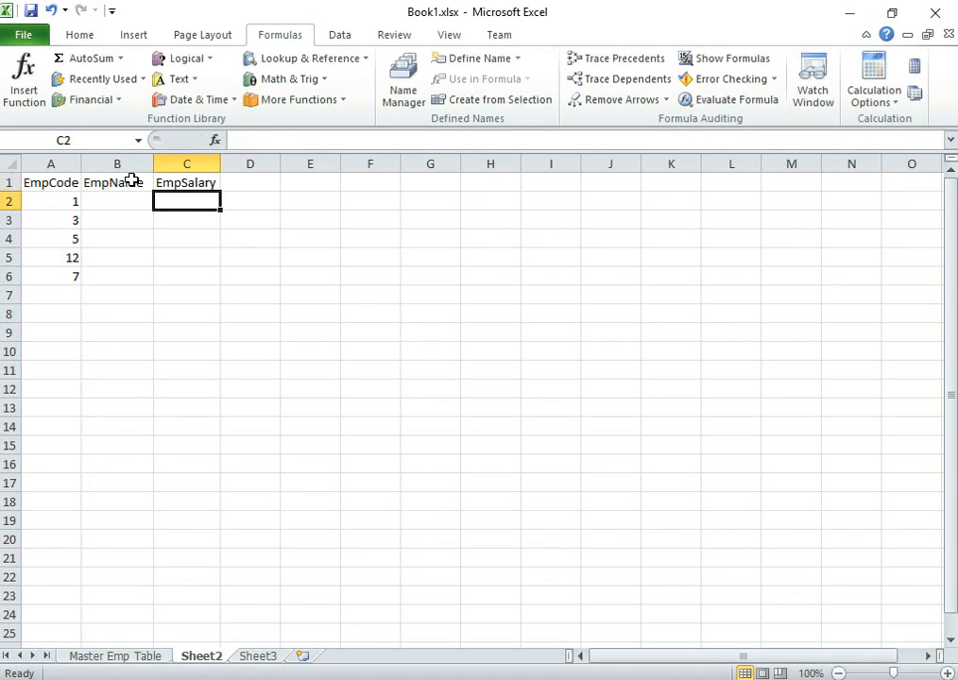
Step: Compare the codes listed on Sheet2 with the EmpCode column of the Master Emp Table sheet
{"action": "left_click_drag", "start_coordinate": [76, 200], "coordinate": [56, 295]}
{"action": "left_click", "coordinate": [188, 234]}
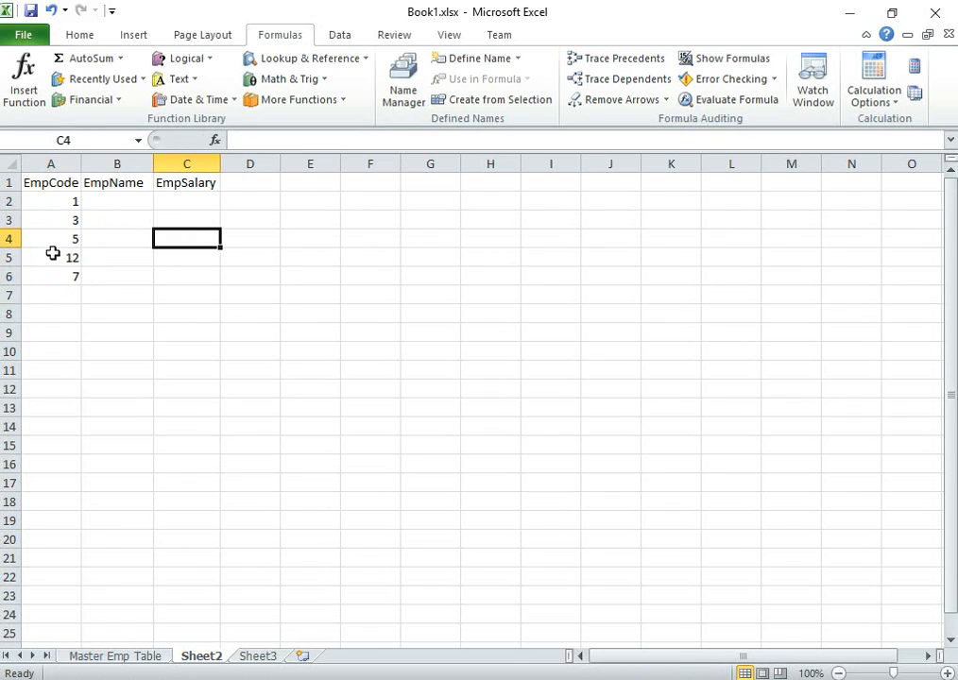
{"action": "left_click", "coordinate": [127, 659]}
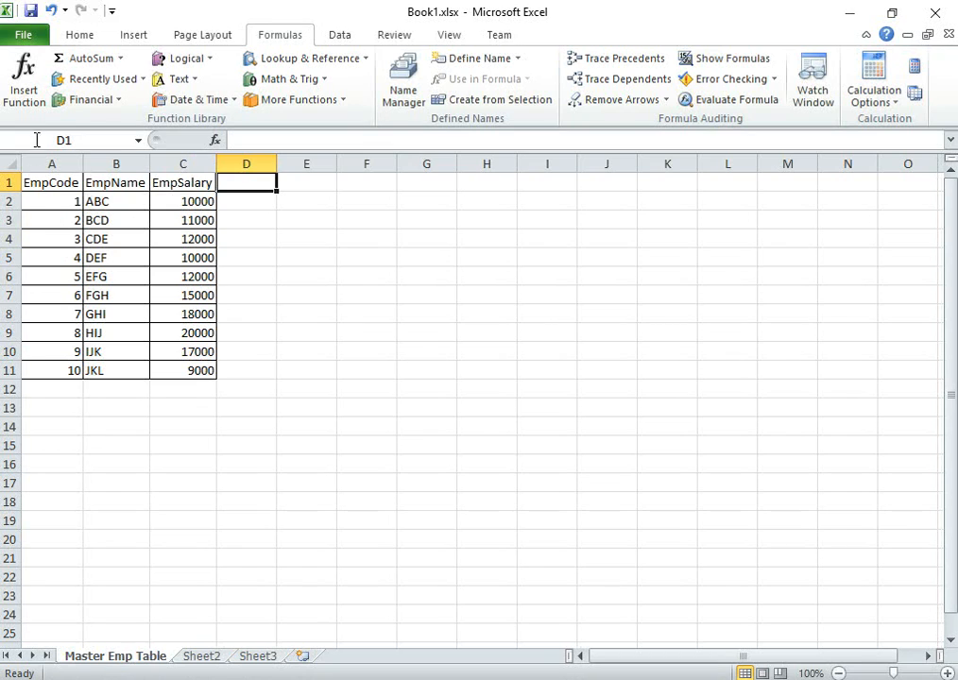
{"action": "left_click_drag", "start_coordinate": [46, 196], "coordinate": [60, 372]}
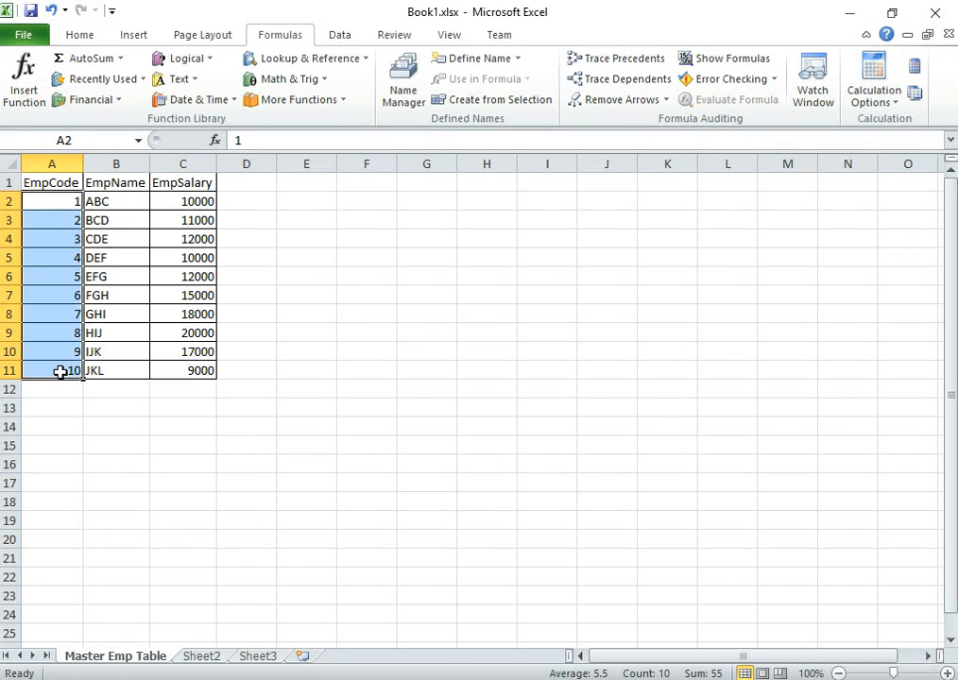
{"action": "left_click", "coordinate": [60, 372]}
{"action": "left_click", "coordinate": [213, 658]}
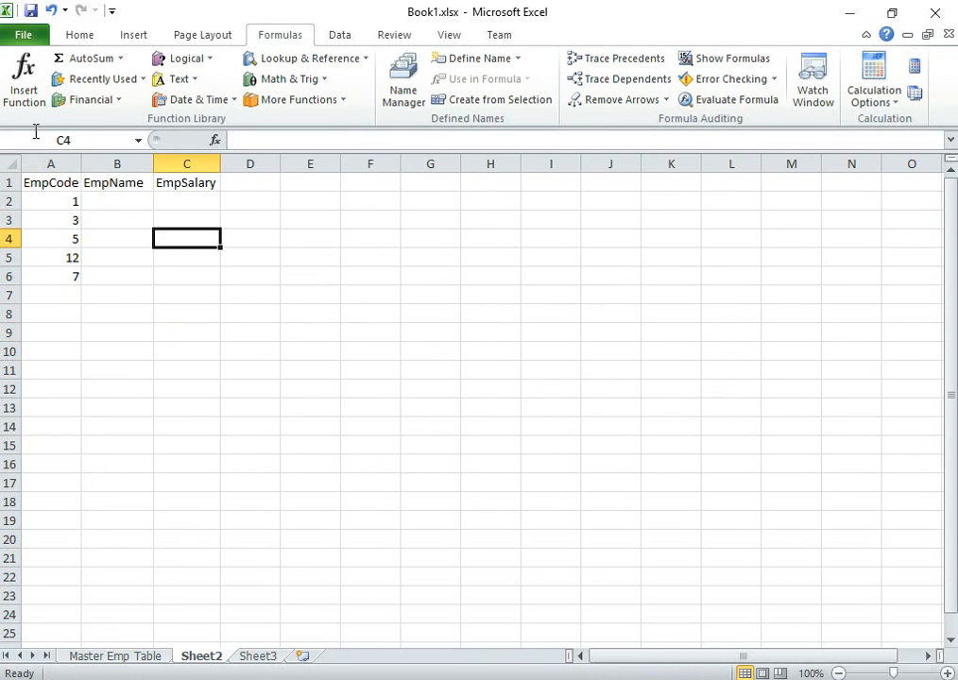
{"action": "left_click_drag", "start_coordinate": [44, 187], "coordinate": [194, 268]}
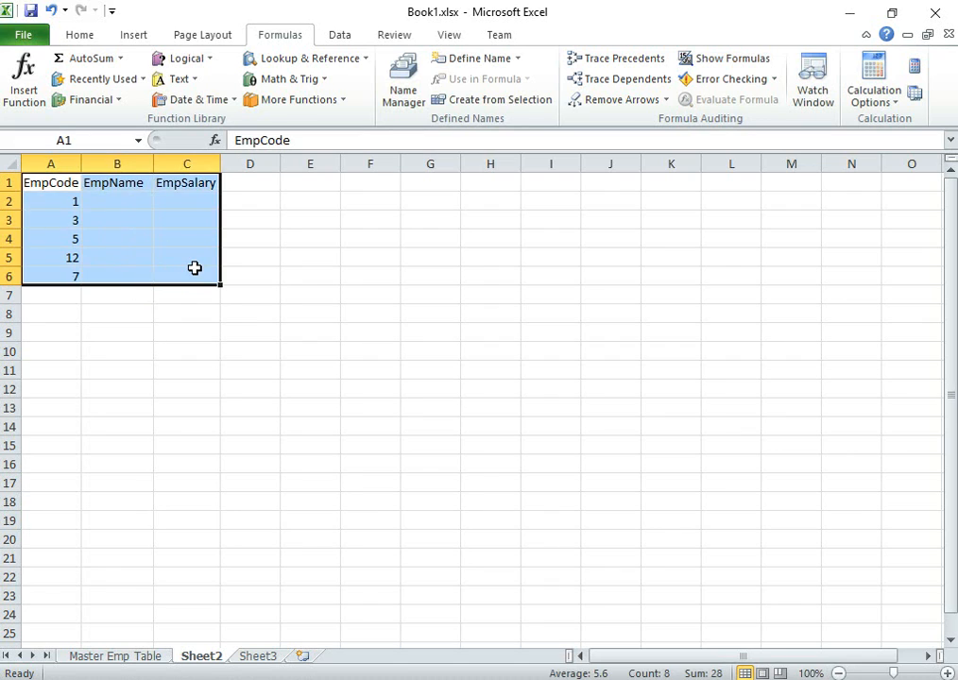
{"action": "left_click", "coordinate": [195, 268]}
{"action": "left_click_drag", "start_coordinate": [47, 199], "coordinate": [57, 258]}
{"action": "left_click", "coordinate": [59, 274]}
{"action": "left_click", "coordinate": [64, 255]}
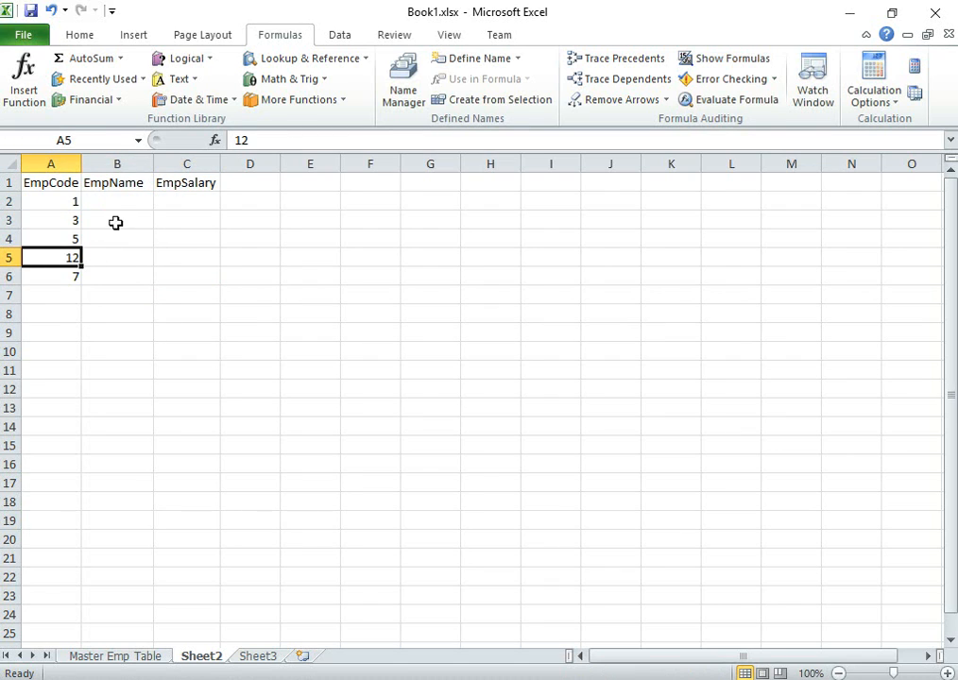
{"action": "left_click", "coordinate": [112, 202]}
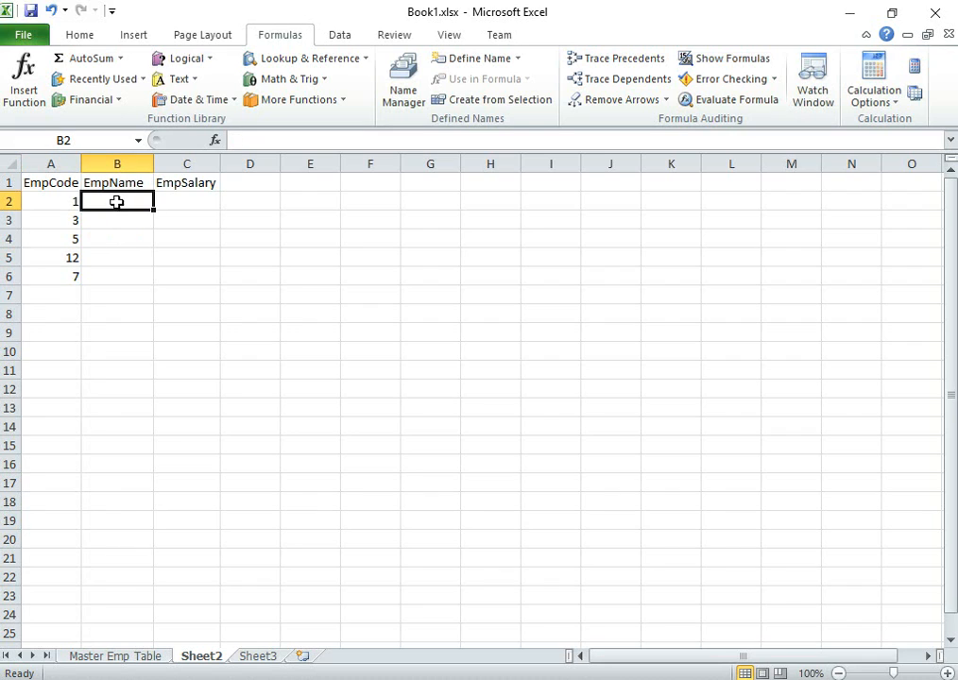
{"action": "left_click", "coordinate": [62, 256]}
{"action": "left_click", "coordinate": [117, 659]}
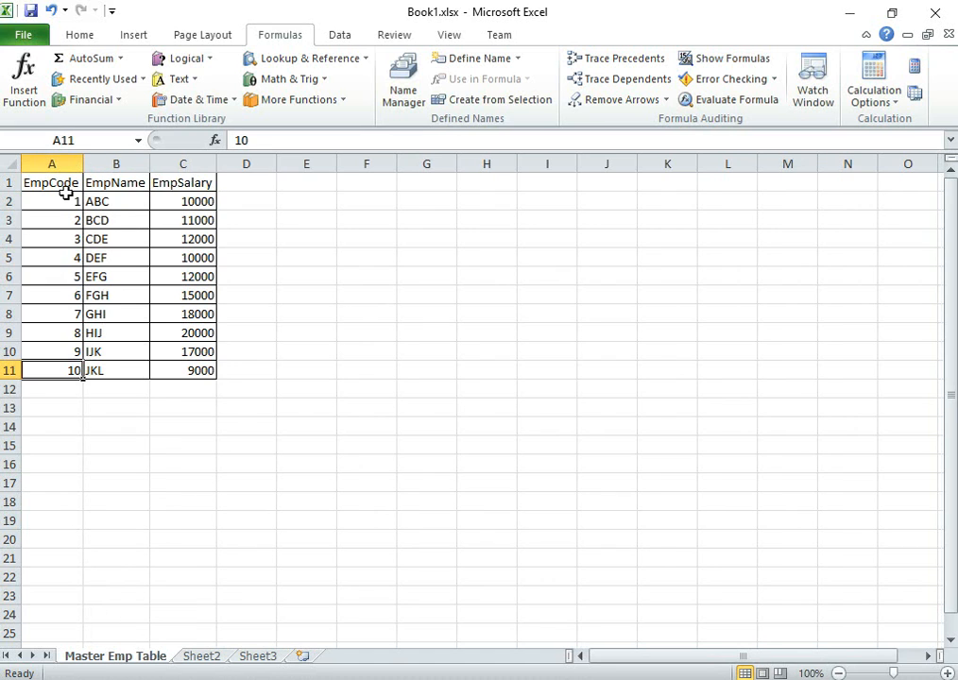
{"action": "mouse_move", "coordinate": [66, 199]}
{"action": "left_mouse_down"}
{"action": "mouse_move", "coordinate": [76, 371]}
{"action": "mouse_move", "coordinate": [53, 203]}
{"action": "left_mouse_up"}
{"action": "left_click", "coordinate": [202, 660]}
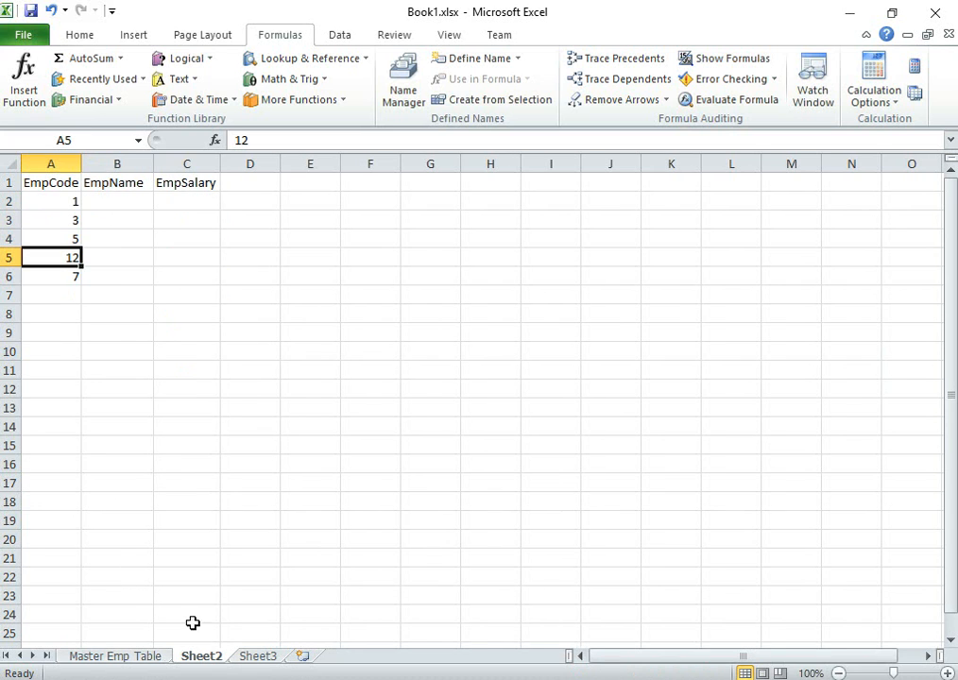
Step: Start a VLOOKUP in cell B2 of Sheet2 with lookup value A2 and columns A:C of Master Emp Table as the table array
{"action": "left_click", "coordinate": [109, 203]}
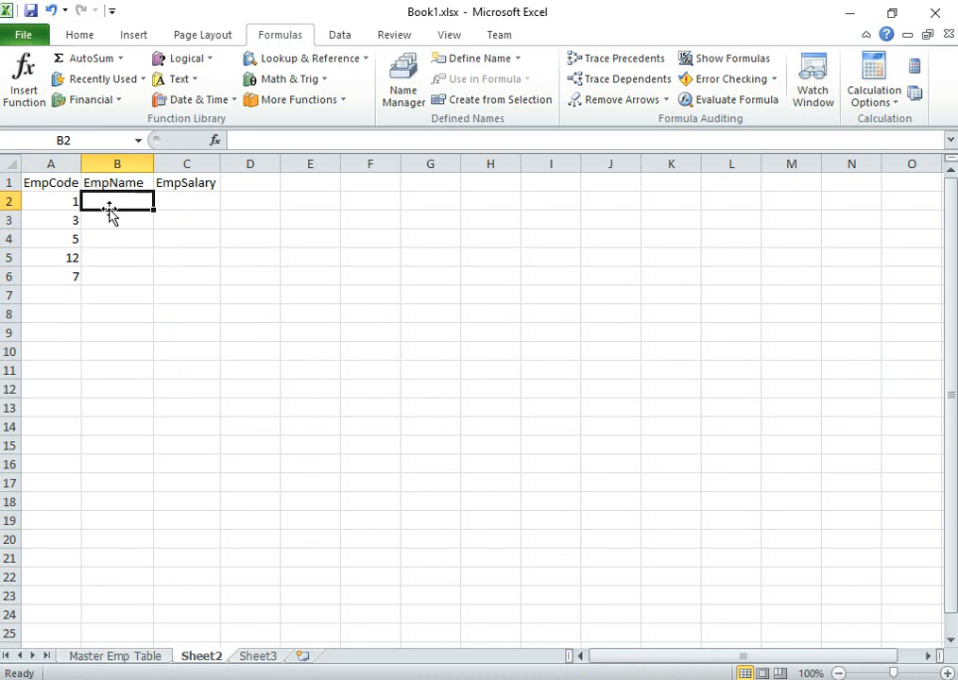
{"action": "left_click", "coordinate": [324, 58]}
{"action": "left_click", "coordinate": [302, 465]}
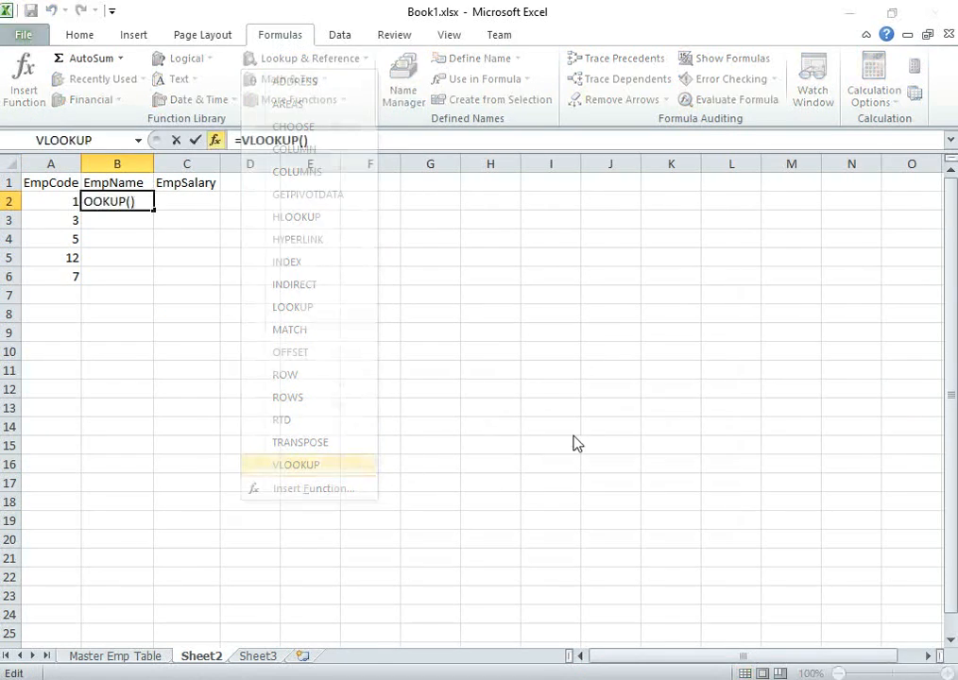
{"action": "left_click", "coordinate": [50, 203]}
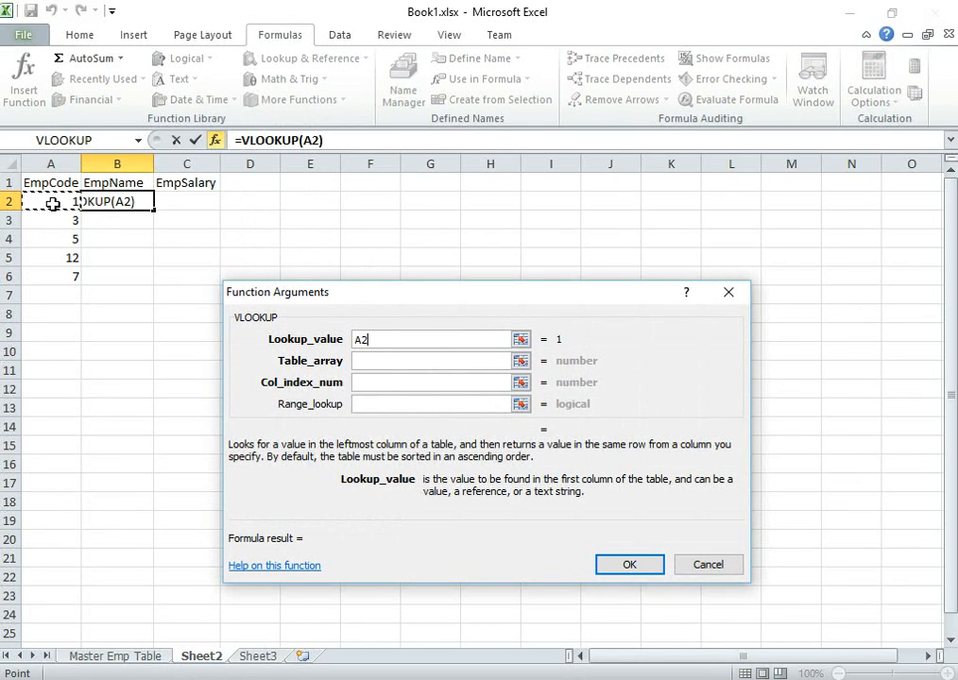
{"action": "left_click", "coordinate": [377, 359]}
{"action": "left_click", "coordinate": [116, 655]}
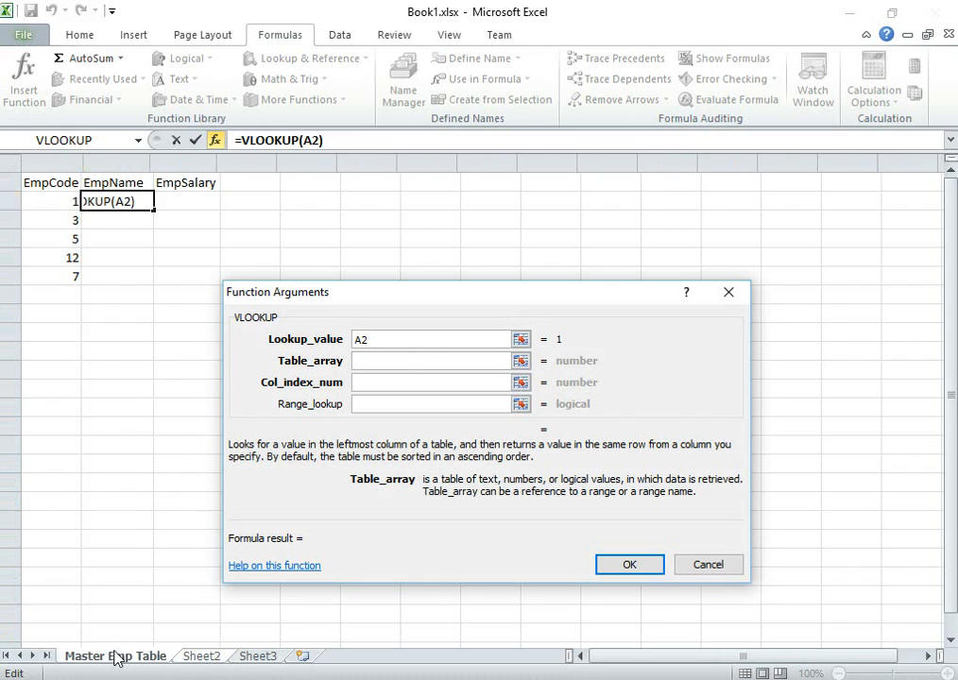
{"action": "left_click_drag", "start_coordinate": [52, 163], "coordinate": [179, 158]}
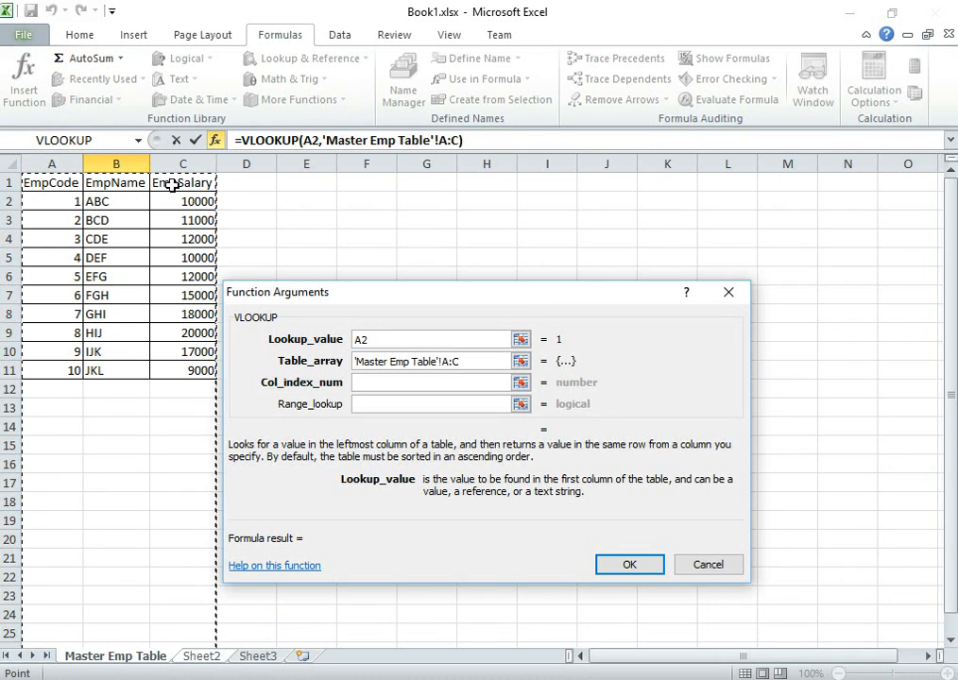
Step: Set the VLOOKUP's column index number to 2 and its range lookup to FALSE
{"action": "left_click", "coordinate": [370, 383]}
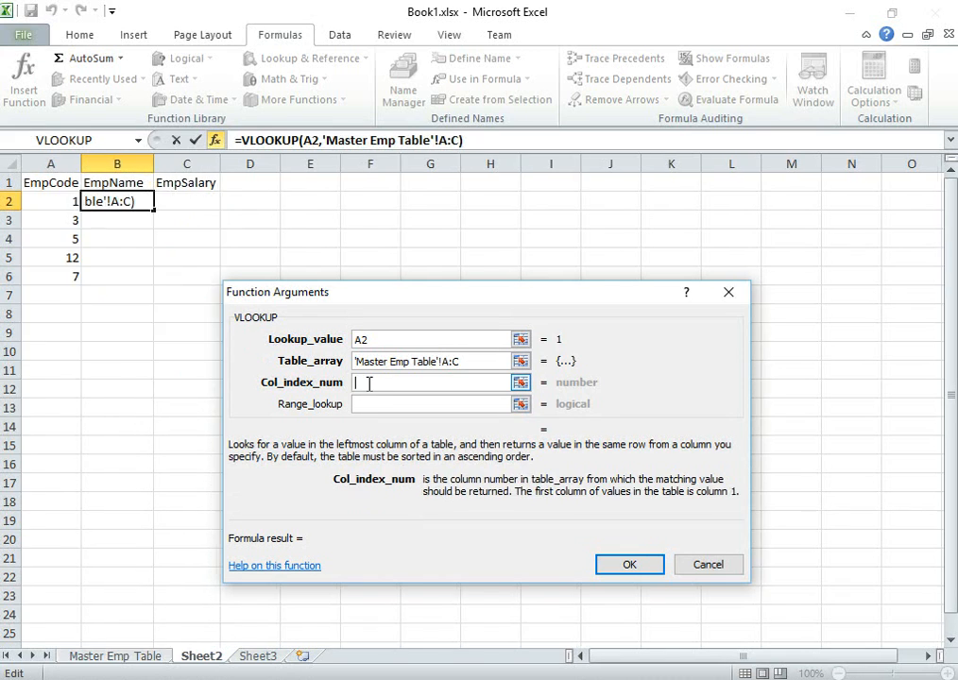
{"action": "type", "text": "2"}
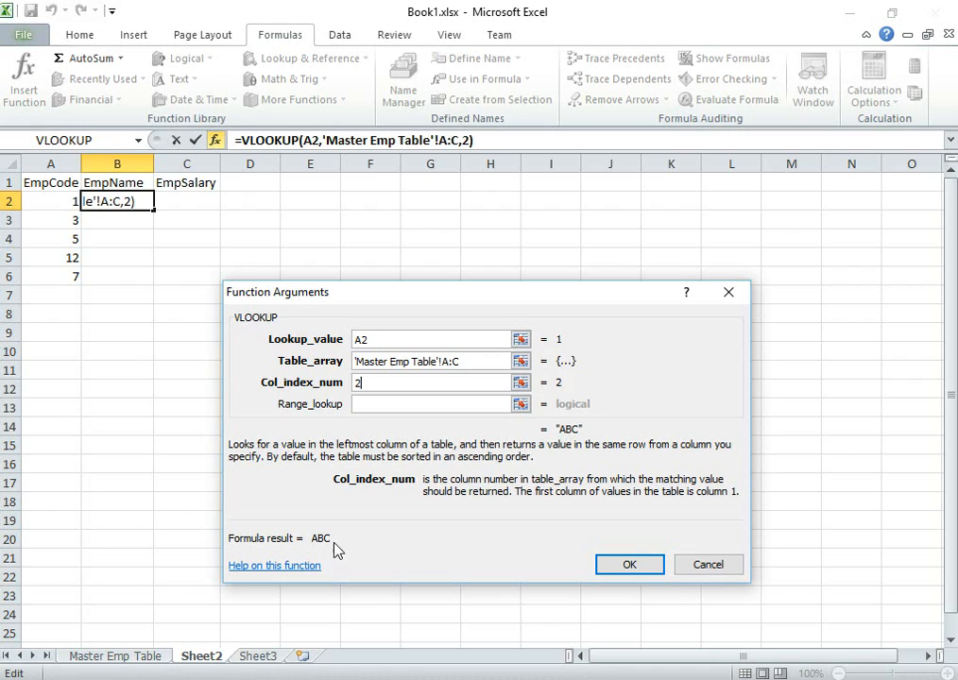
{"action": "left_click", "coordinate": [371, 404]}
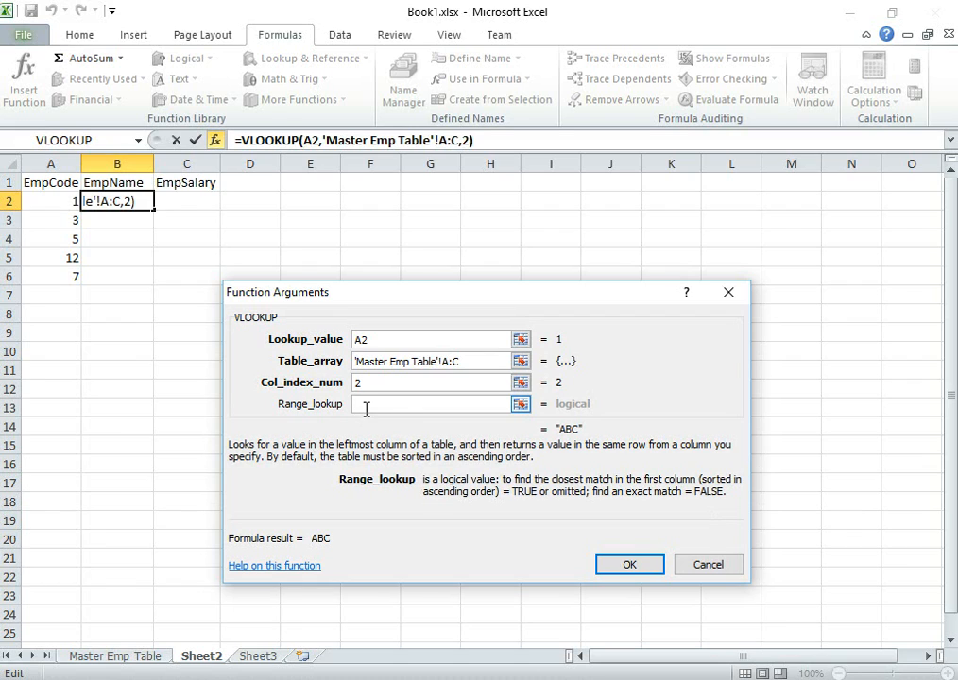
{"action": "type", "text": "FALSE"}
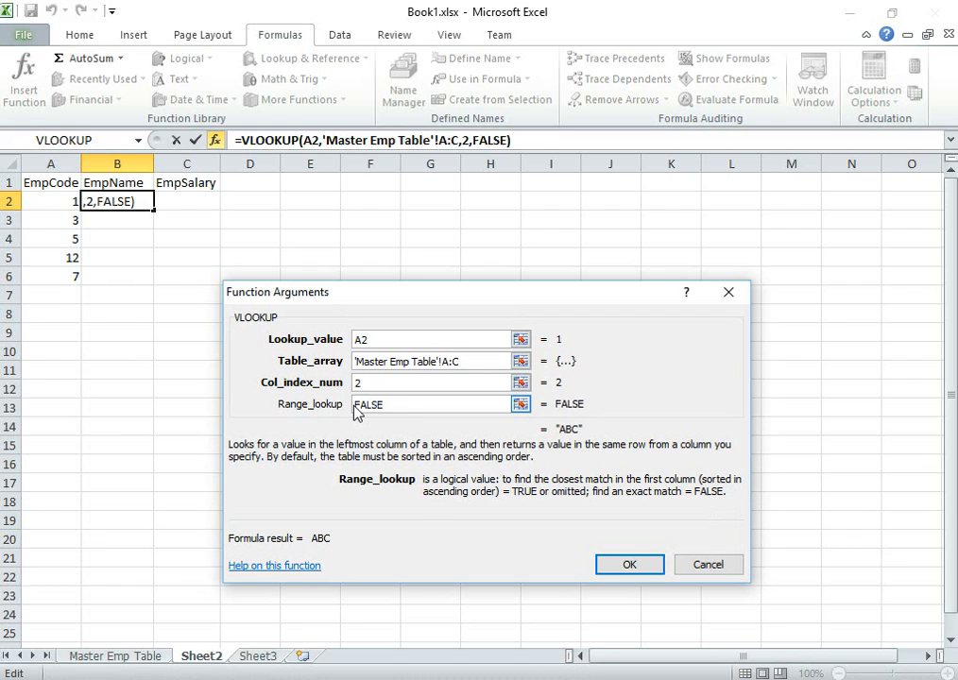
Step: Replace the range lookup argument with 0
{"action": "key", "text": "BackSpace"}
{"action": "key", "text": "BackSpace"}
{"action": "key", "text": "BackSpace"}
{"action": "key", "text": "BackSpace"}
{"action": "key", "text": "BackSpace"}
{"action": "type", "text": "0"}
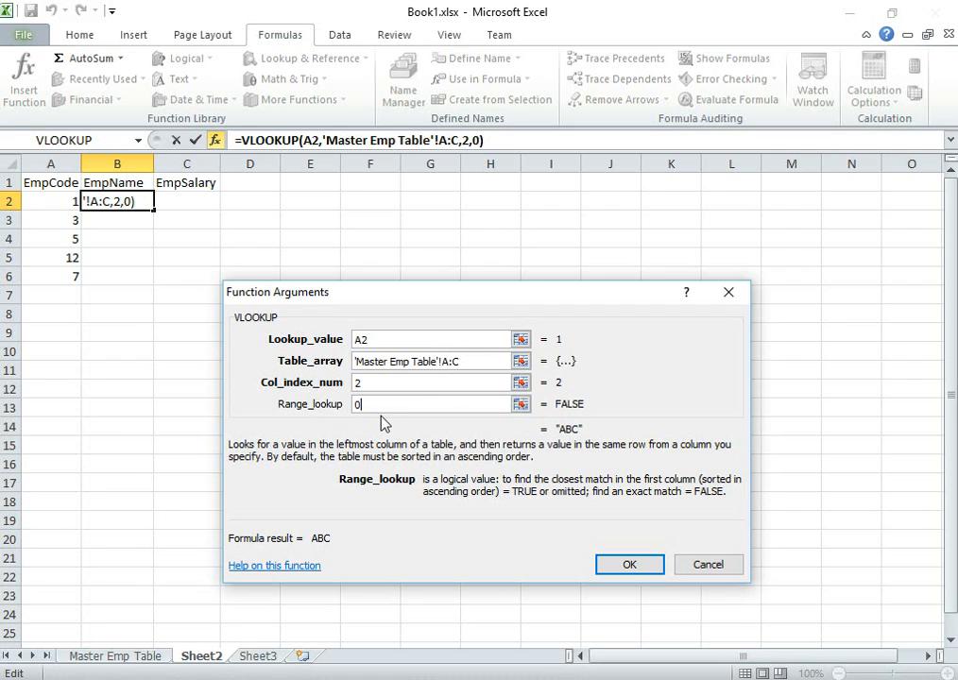
Step: Try 1 as the range lookup argument, restore it to 0 and insert the VLOOKUP formula in B2
{"action": "key", "text": "BackSpace"}
{"action": "type", "text": "1"}
{"action": "key", "text": "BackSpace"}
{"action": "type", "text": "0"}
{"action": "left_click", "coordinate": [627, 567]}
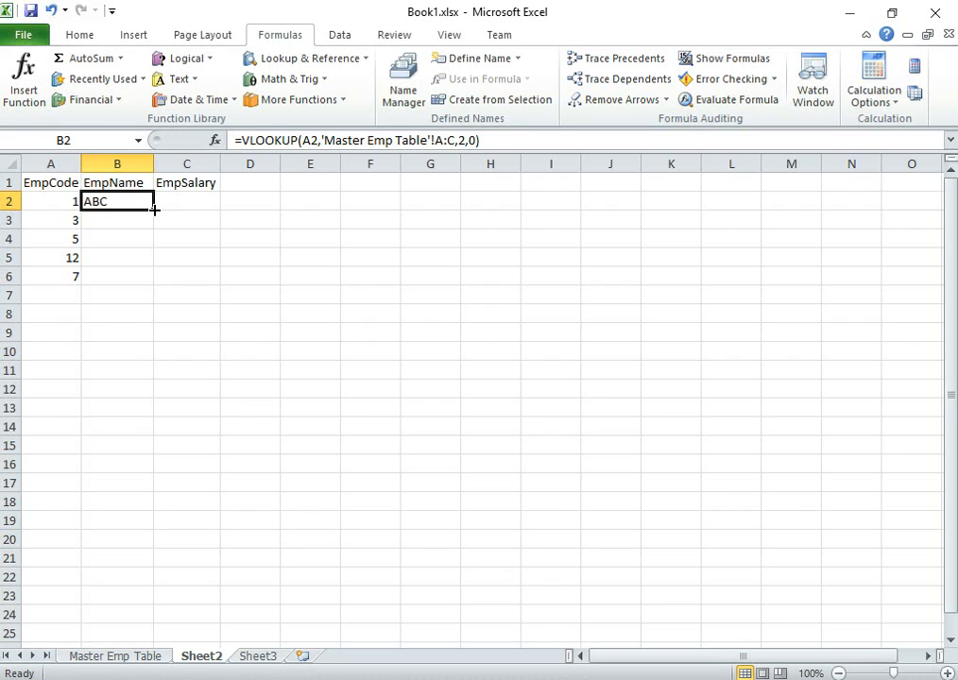
Step: Fill the VLOOKUP formula from B2 down to B6, undo the fill and fill the same range again
{"action": "left_click_drag", "start_coordinate": [154, 210], "coordinate": [154, 283]}
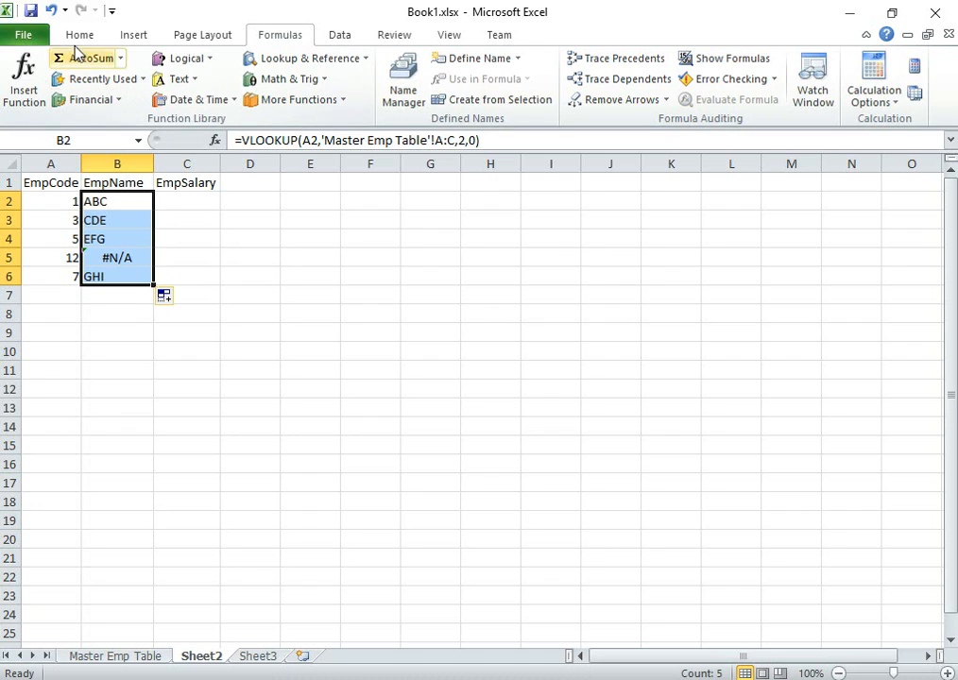
{"action": "left_click", "coordinate": [51, 10]}
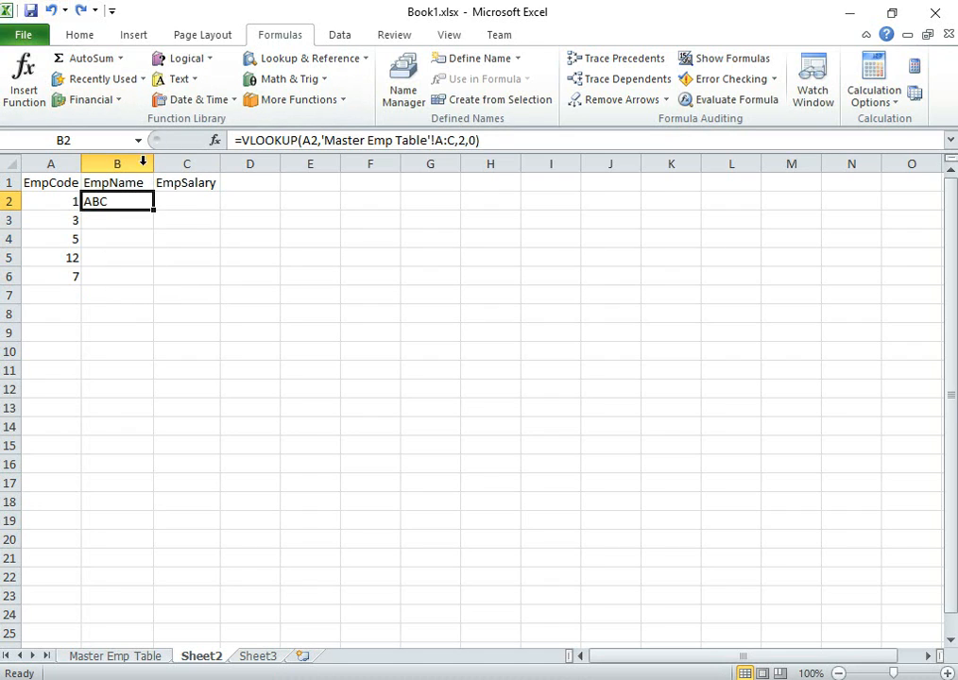
{"action": "double_click", "coordinate": [154, 212]}
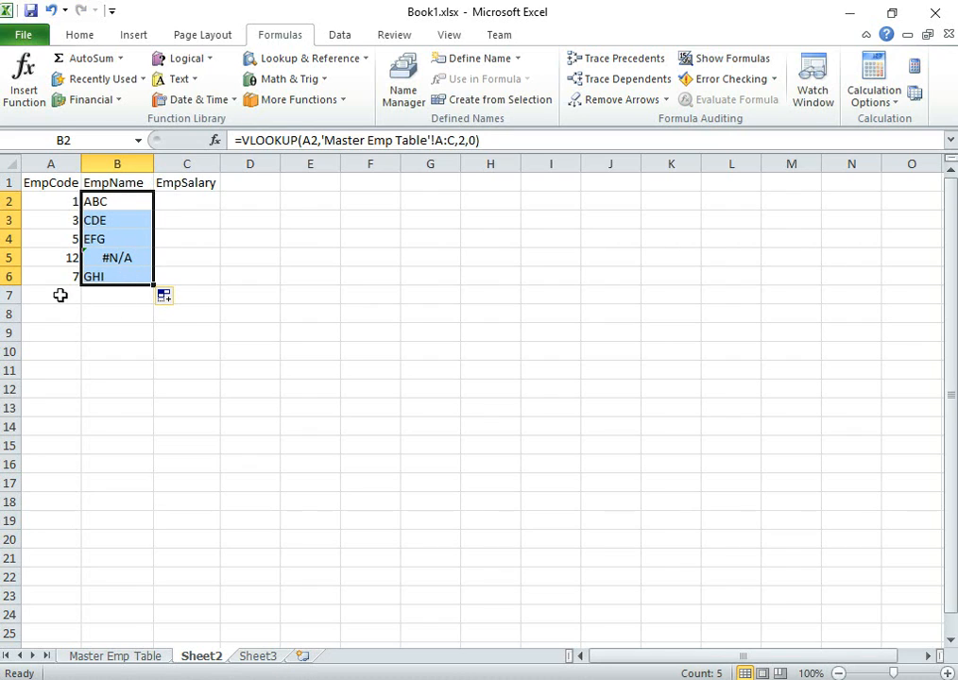
Step: Examine the #N/A result in B5 and compare employee code 12 with the codes listed in Master Emp Table
{"action": "left_click", "coordinate": [100, 331]}
{"action": "left_click", "coordinate": [123, 256]}
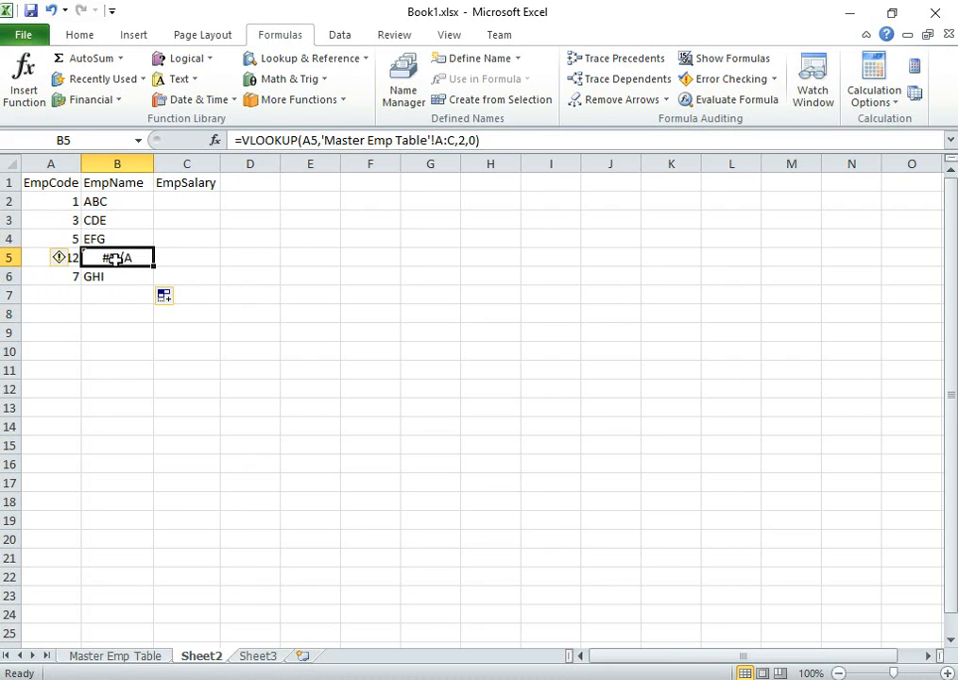
{"action": "left_click", "coordinate": [238, 258]}
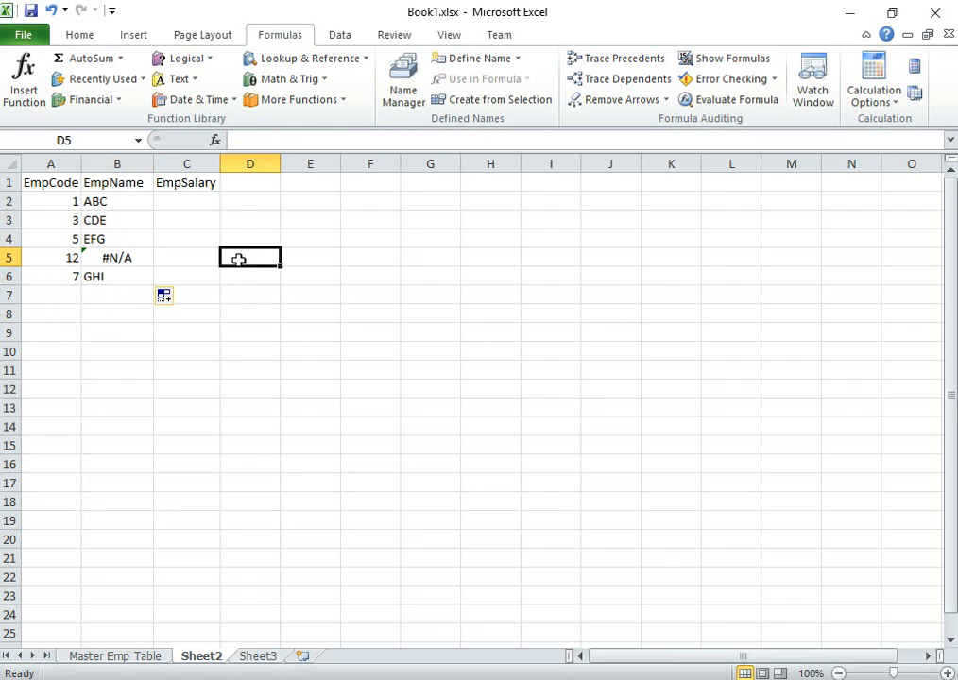
{"action": "left_click", "coordinate": [52, 266]}
{"action": "key", "text": "ctrl+Page_Up"}
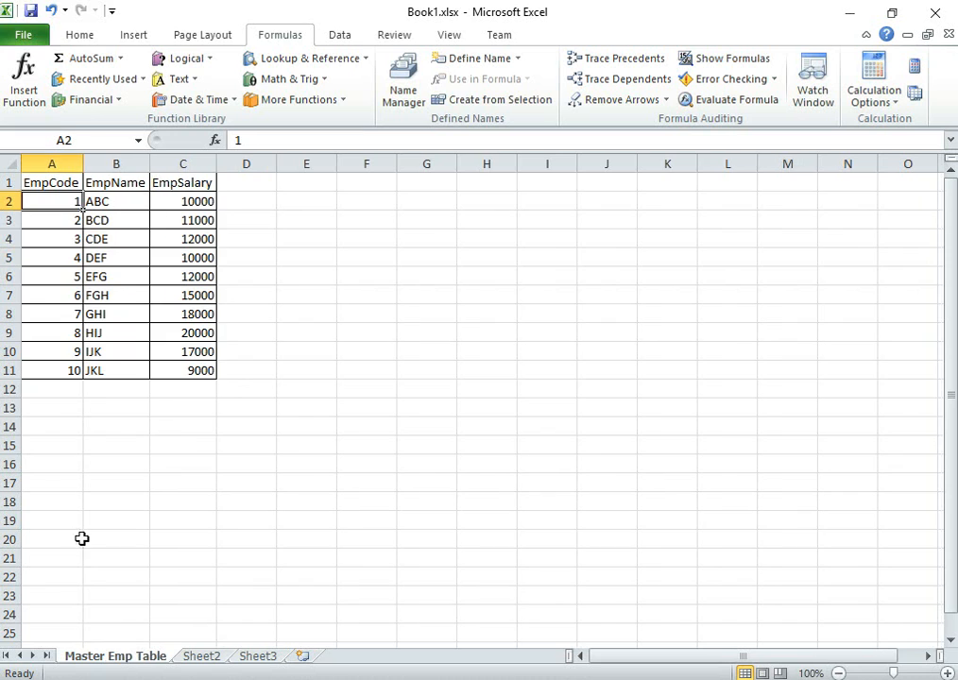
{"action": "left_click_drag", "start_coordinate": [47, 199], "coordinate": [66, 389]}
{"action": "left_click", "coordinate": [201, 656]}
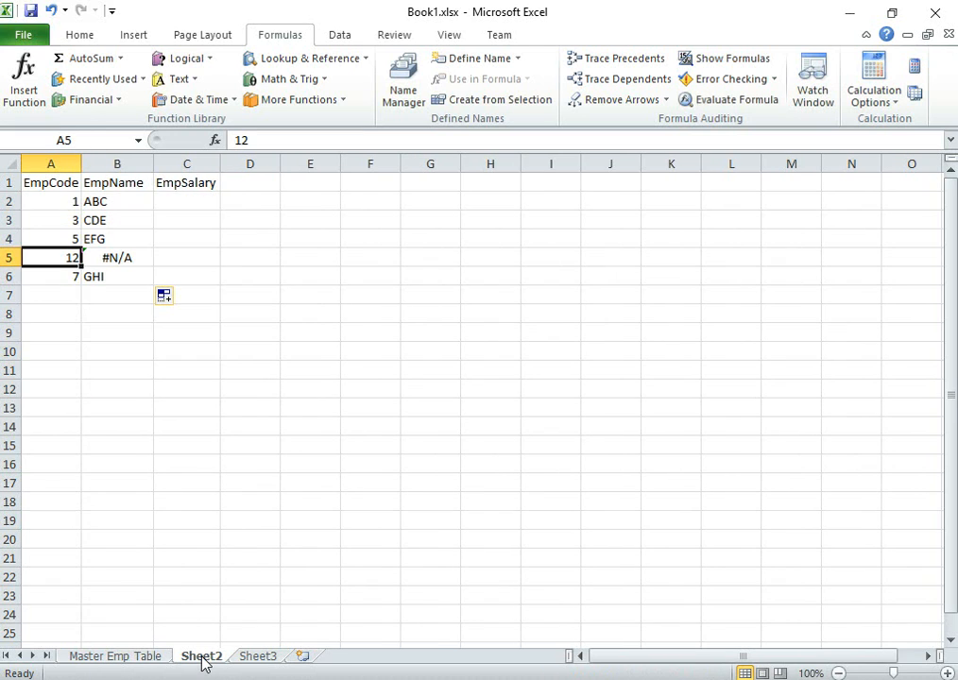
{"action": "left_click", "coordinate": [120, 260]}
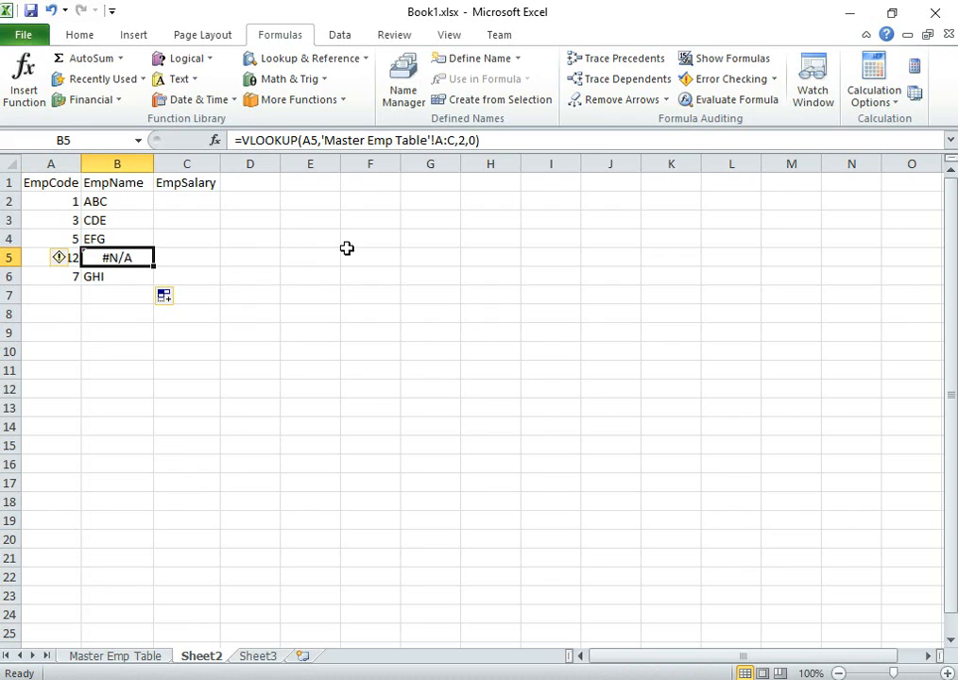
{"action": "left_click", "coordinate": [413, 255]}
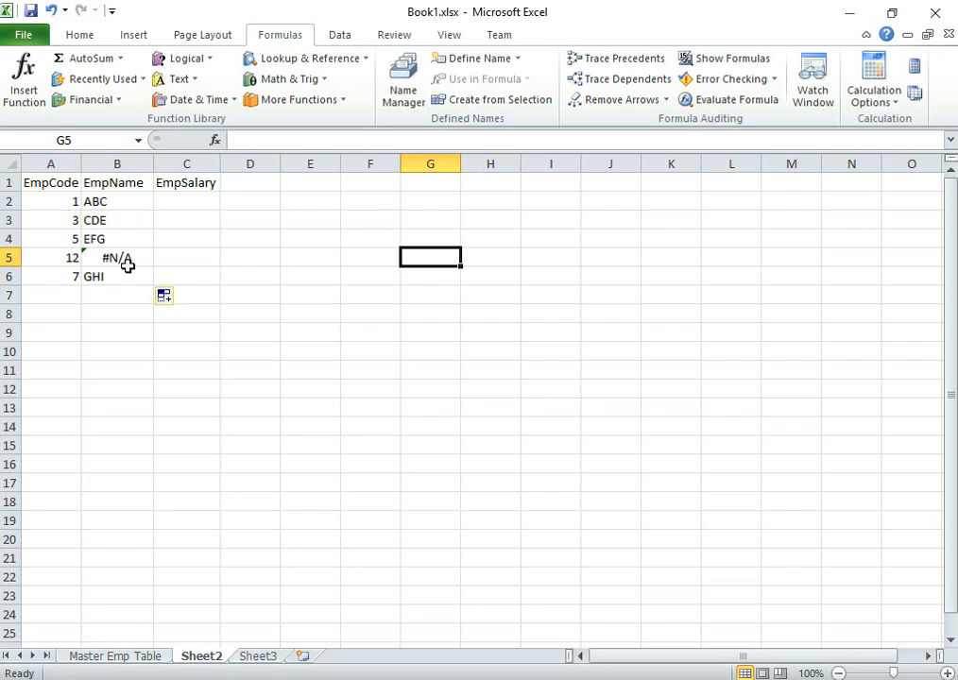
{"action": "left_click", "coordinate": [61, 259]}
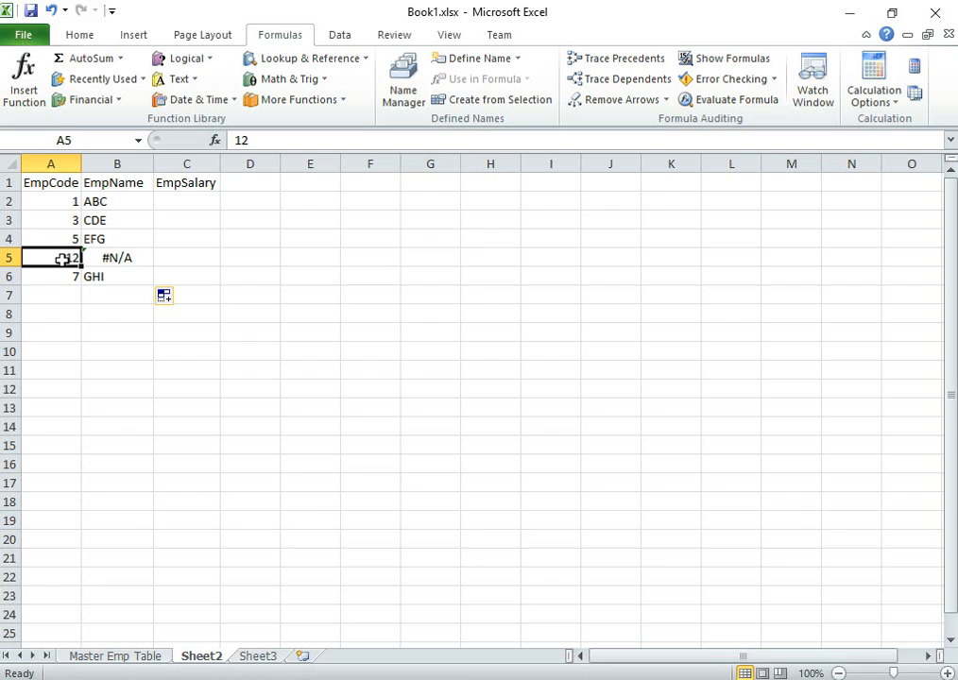
{"action": "left_click", "coordinate": [135, 661]}
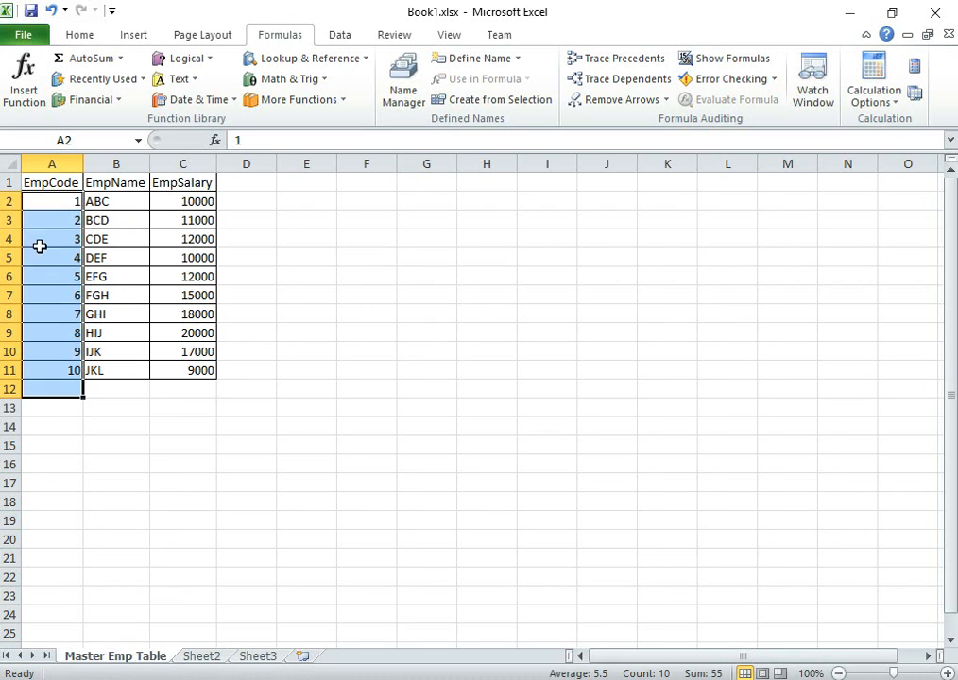
{"action": "left_click_drag", "start_coordinate": [52, 182], "coordinate": [194, 372]}
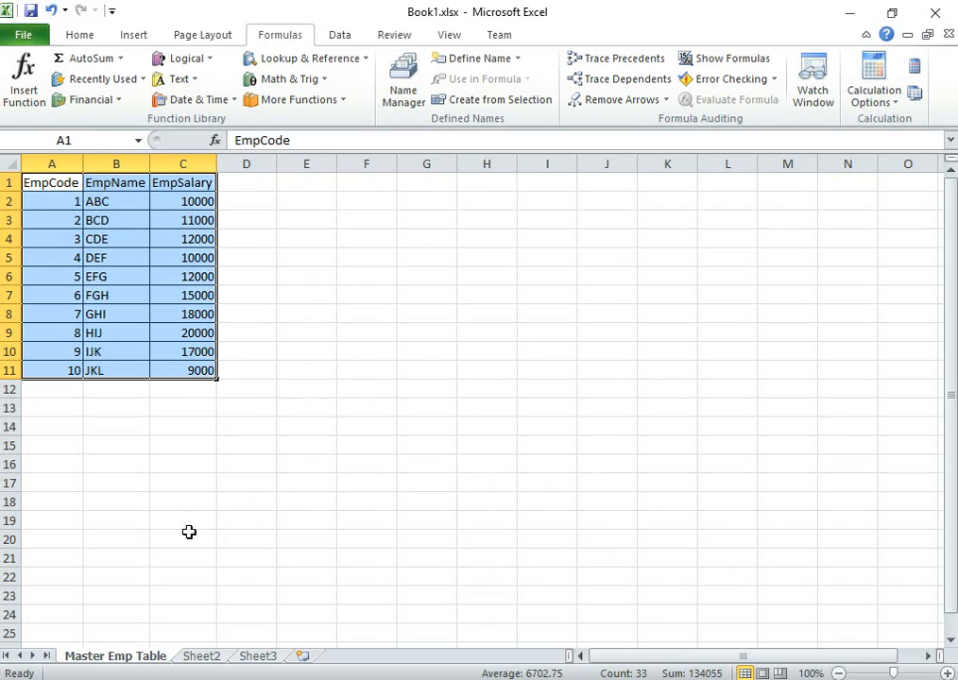
{"action": "left_click", "coordinate": [203, 645]}
{"action": "left_click", "coordinate": [201, 656]}
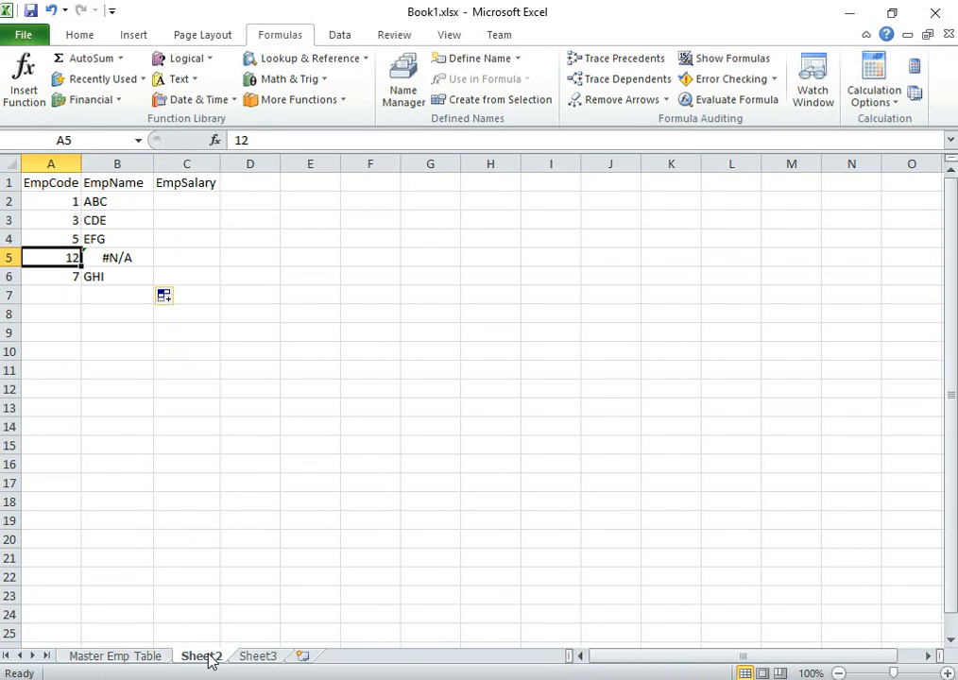
Step: Copy the VLOOKUP formula from B2 across into C2 and compare the cell references in both formulas
{"action": "left_click", "coordinate": [111, 201]}
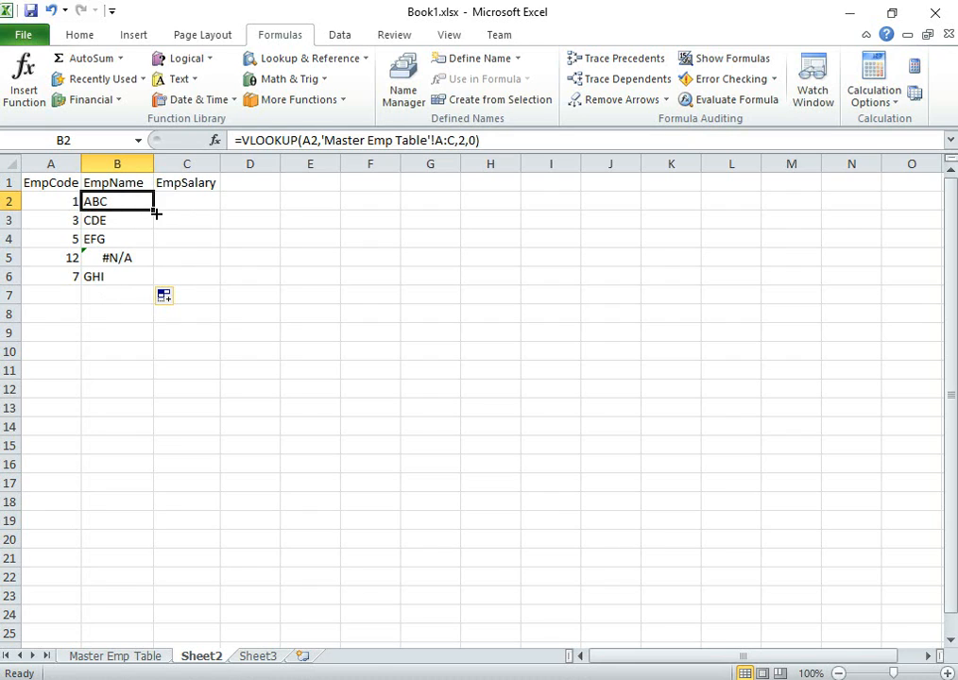
{"action": "left_click_drag", "start_coordinate": [155, 211], "coordinate": [203, 210]}
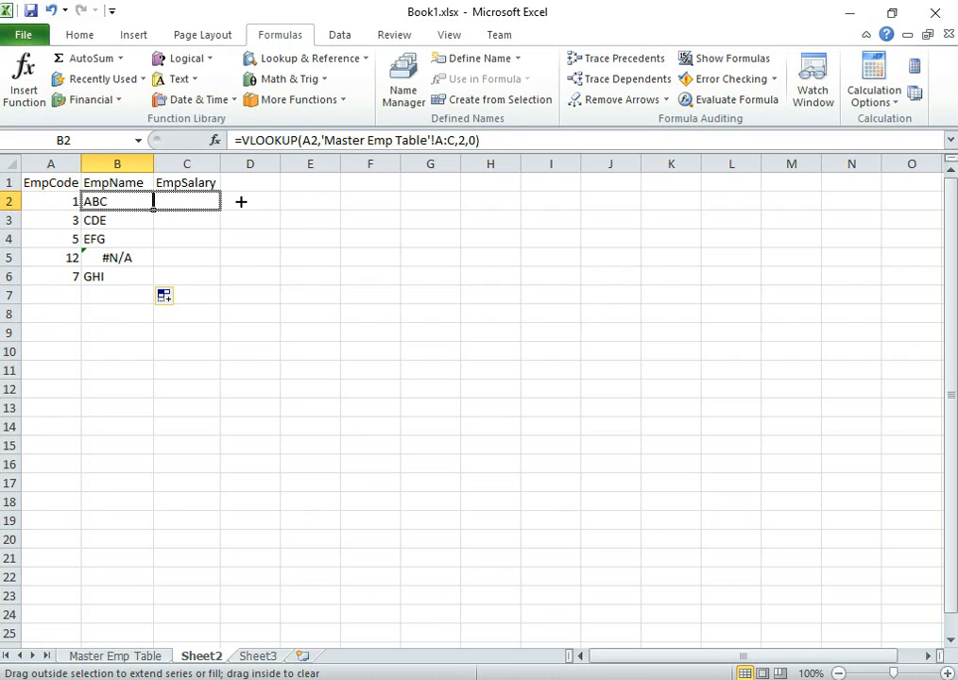
{"action": "left_click_drag", "start_coordinate": [225, 208], "coordinate": [225, 209]}
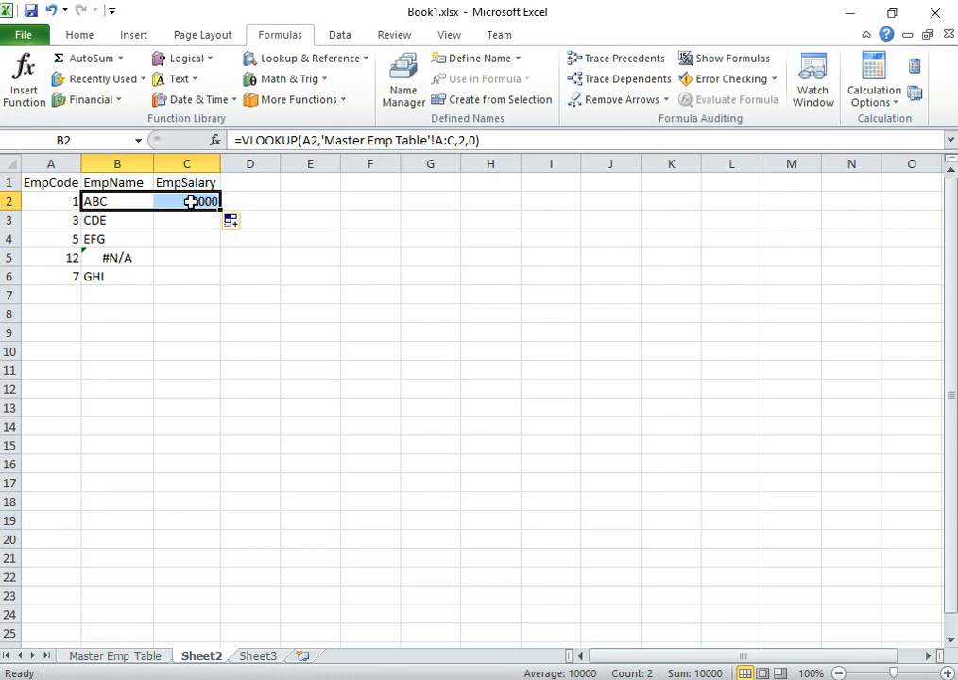
{"action": "left_click", "coordinate": [191, 201]}
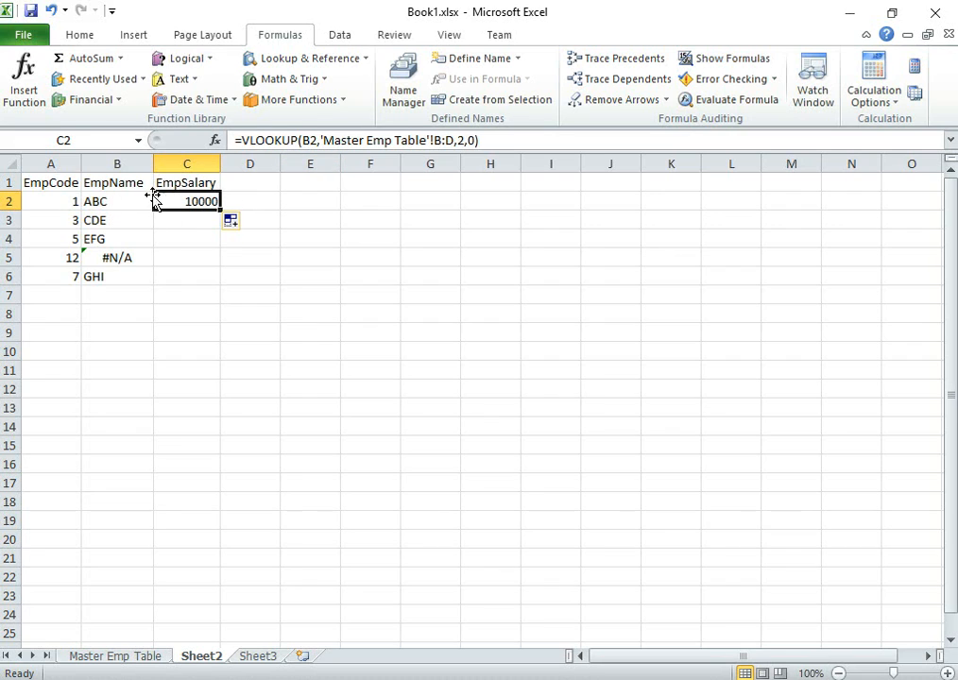
{"action": "left_click", "coordinate": [112, 200]}
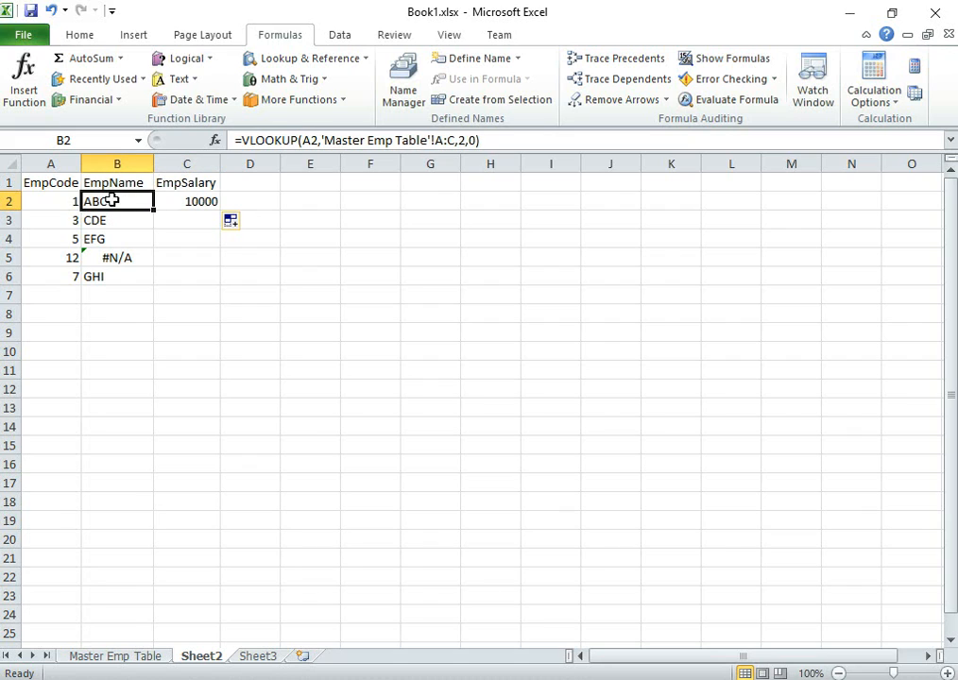
{"action": "left_click", "coordinate": [166, 200]}
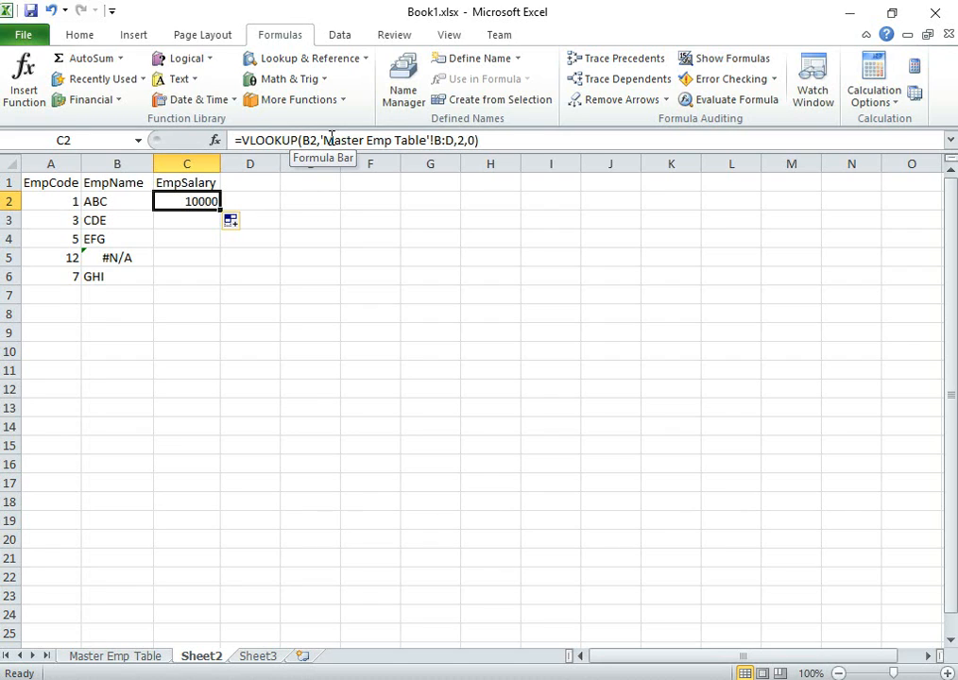
{"action": "left_click", "coordinate": [117, 202]}
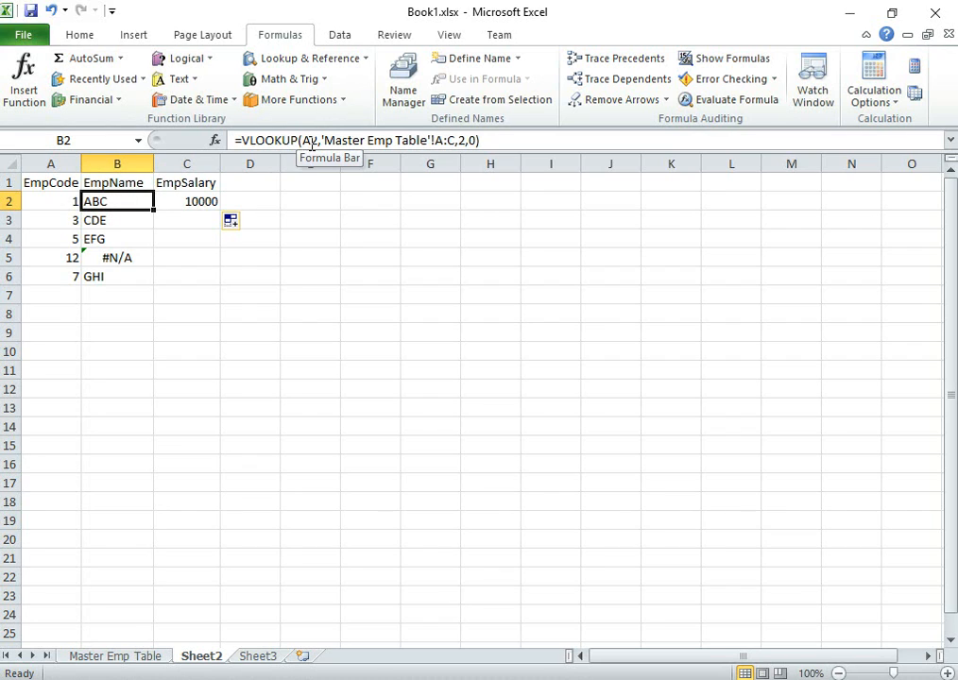
{"action": "left_click", "coordinate": [195, 202]}
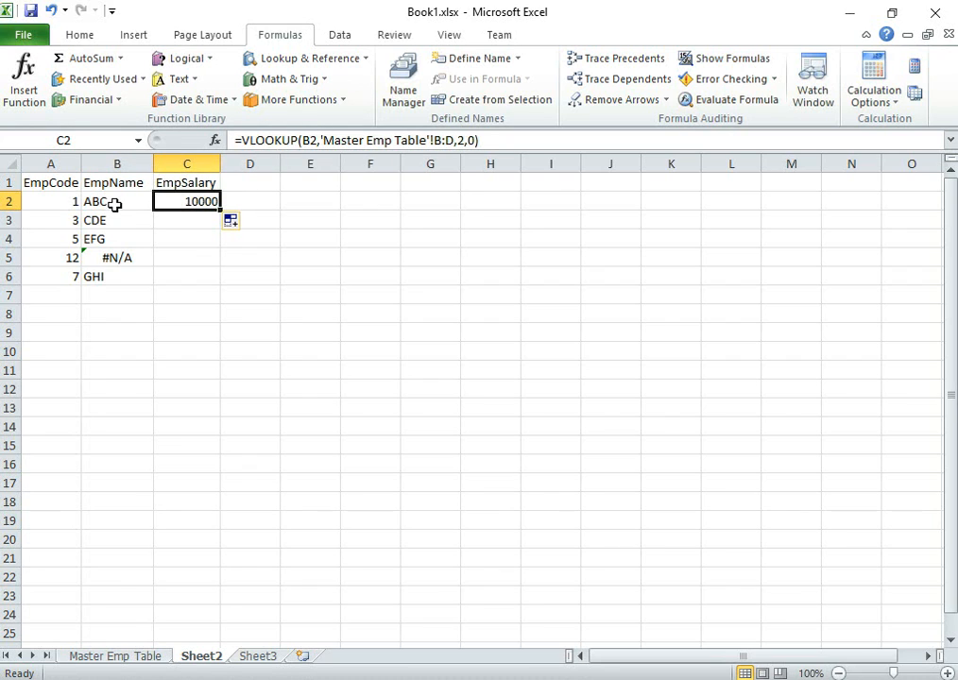
Step: Edit C2's VLOOKUP to use lookup value A2, table columns A:C and column index number 3
{"action": "key", "text": "F2"}
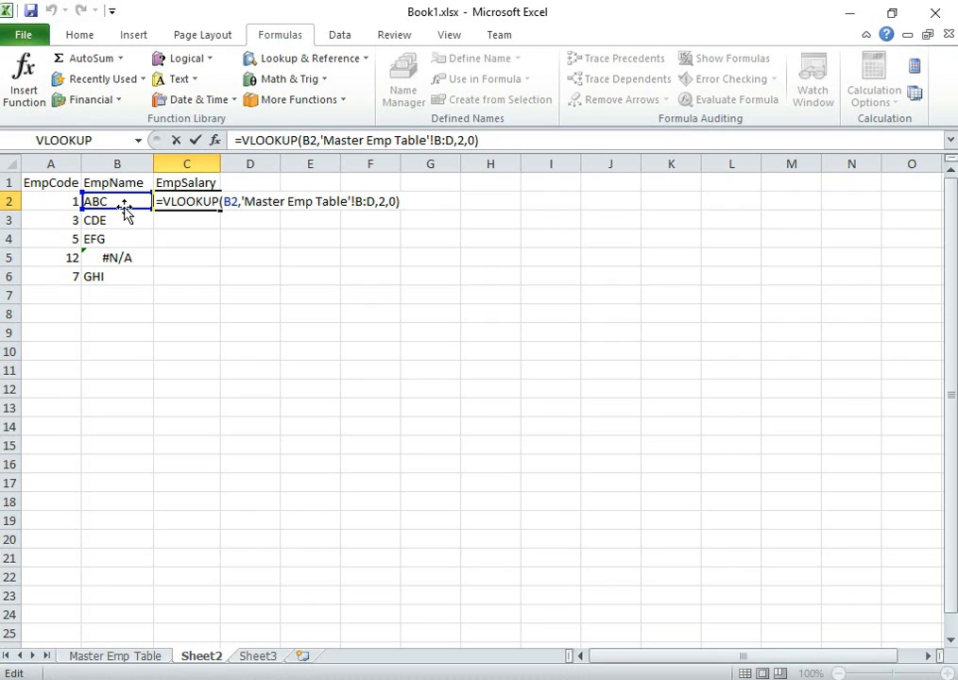
{"action": "left_click_drag", "start_coordinate": [126, 212], "coordinate": [58, 205]}
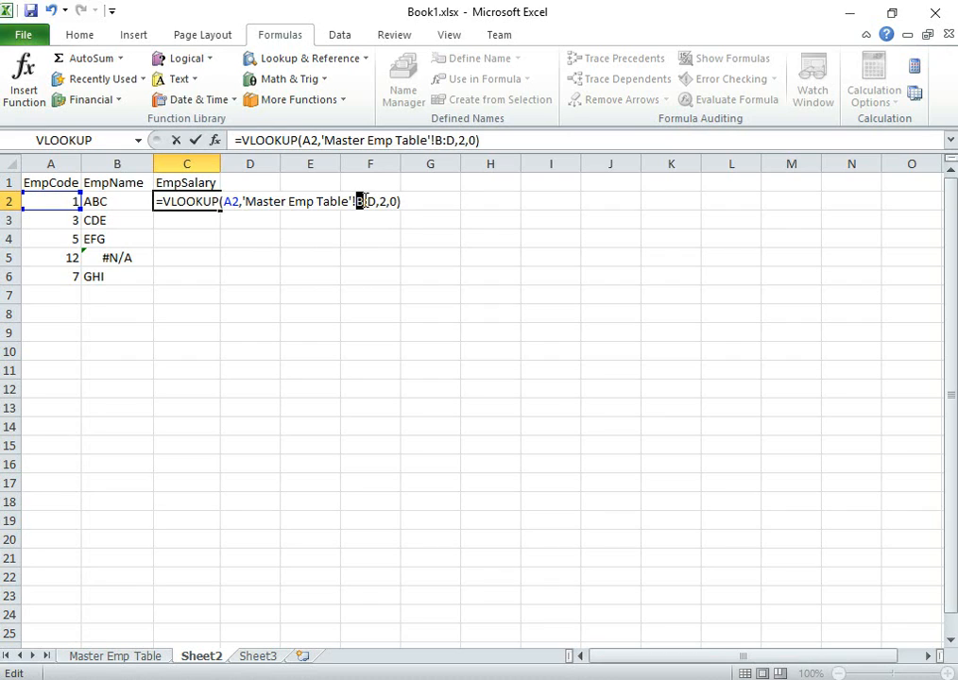
{"action": "mouse_move", "coordinate": [365, 208]}
{"action": "left_mouse_down"}
{"action": "mouse_move", "coordinate": [378, 220]}
{"action": "mouse_move", "coordinate": [371, 207]}
{"action": "left_mouse_up"}
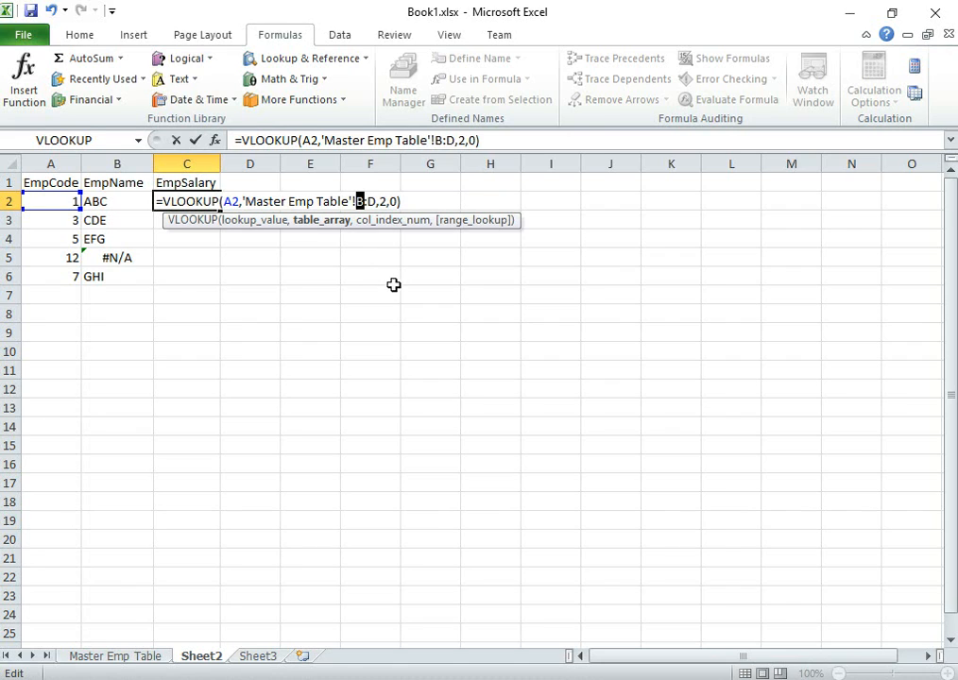
{"action": "type", "text": "A:"}
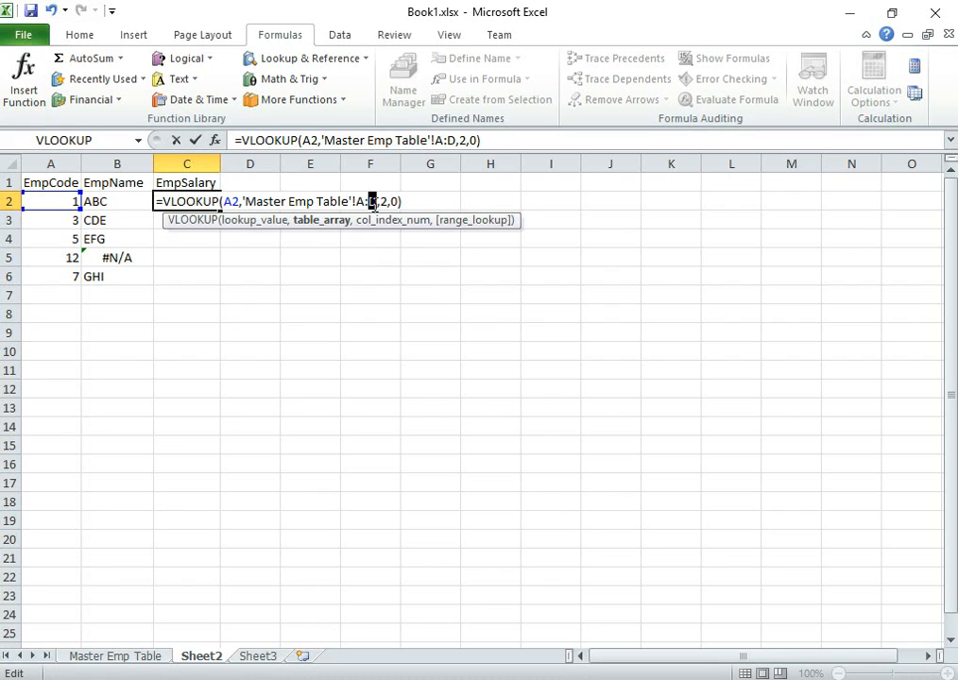
{"action": "type", "text": "C"}
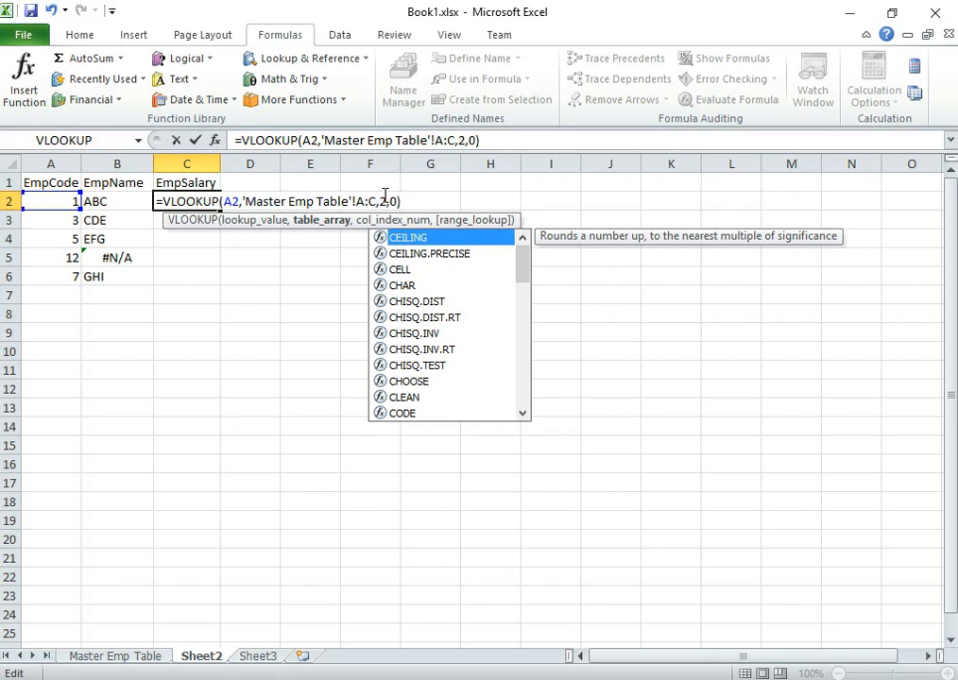
{"action": "left_click", "coordinate": [383, 196]}
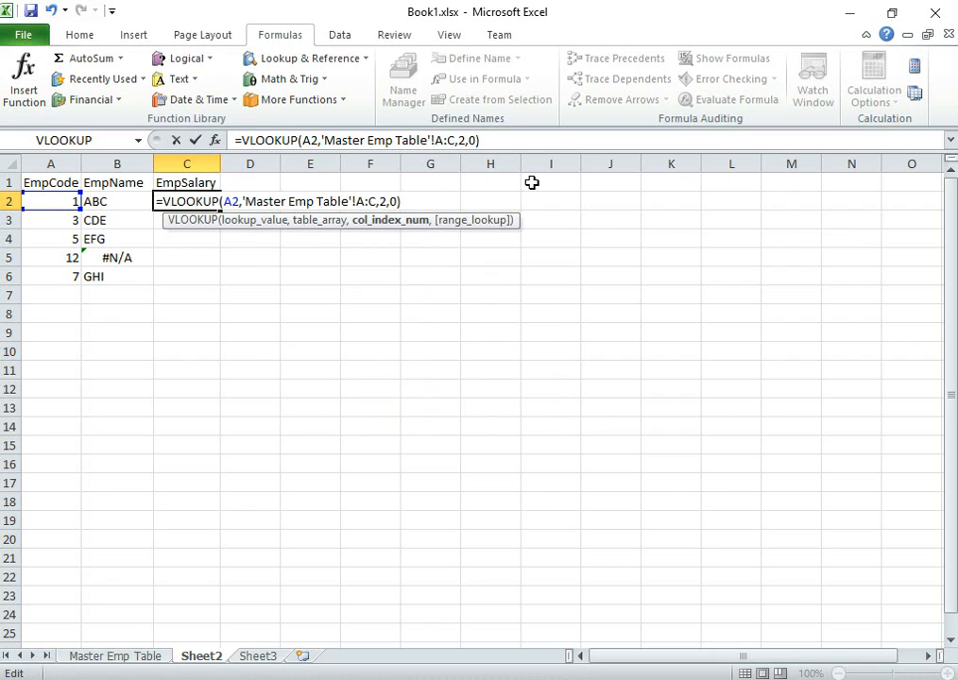
{"action": "key", "text": "Delete"}
{"action": "type", "text": "3"}
{"action": "key", "text": "Return"}
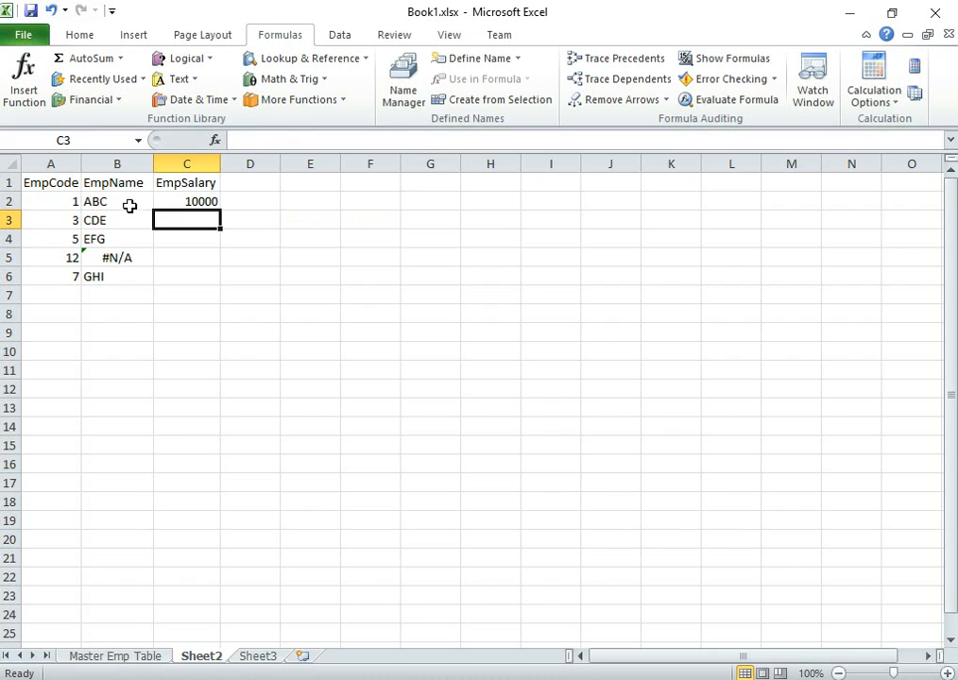
Step: Check the C2 salary for employee code 1 against the matching row in Master Emp Table
{"action": "left_click", "coordinate": [212, 202]}
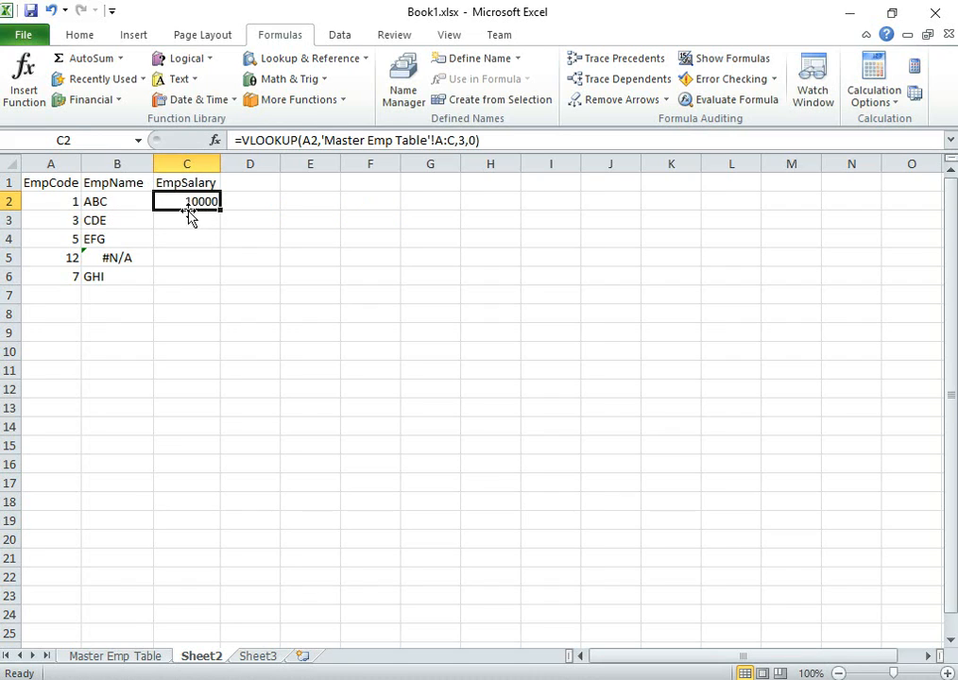
{"action": "left_click", "coordinate": [75, 200]}
{"action": "left_click", "coordinate": [196, 204]}
{"action": "left_click", "coordinate": [109, 656]}
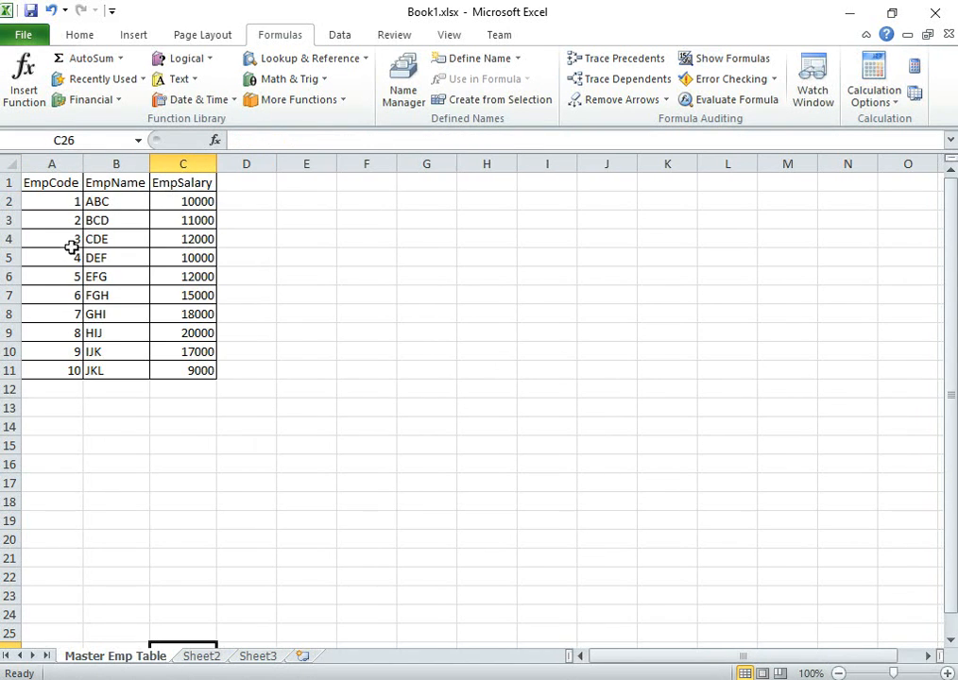
{"action": "left_click", "coordinate": [71, 200]}
{"action": "left_click", "coordinate": [186, 200]}
{"action": "left_click", "coordinate": [201, 658]}
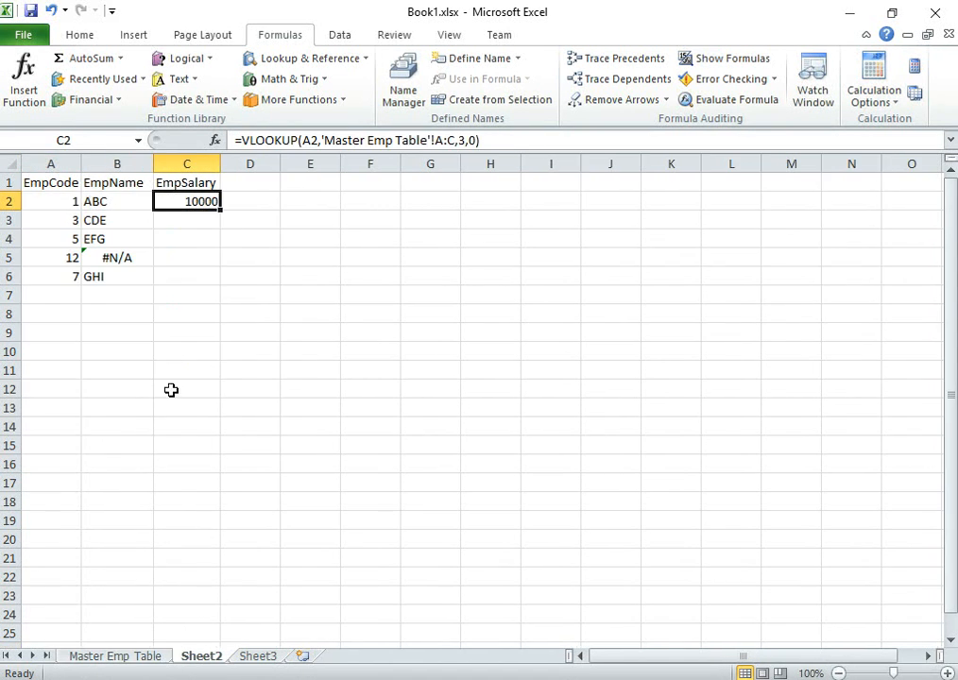
Step: Fill the salary VLOOKUP from C2 down to C6 and review the formulas in B2 and C2
{"action": "double_click", "coordinate": [222, 206]}
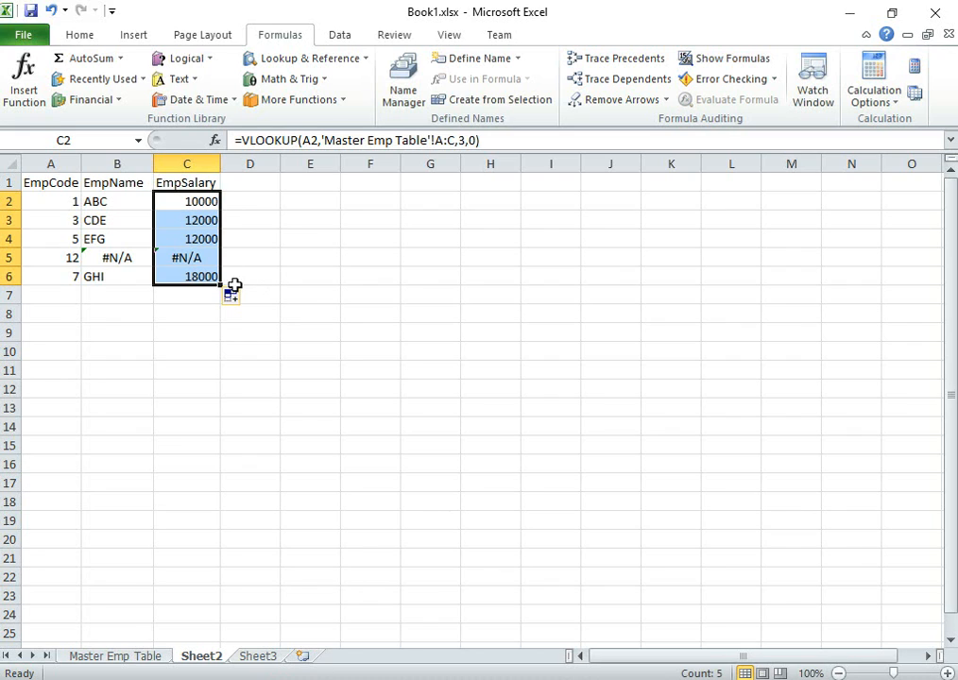
{"action": "left_click", "coordinate": [312, 237]}
{"action": "left_click", "coordinate": [208, 200]}
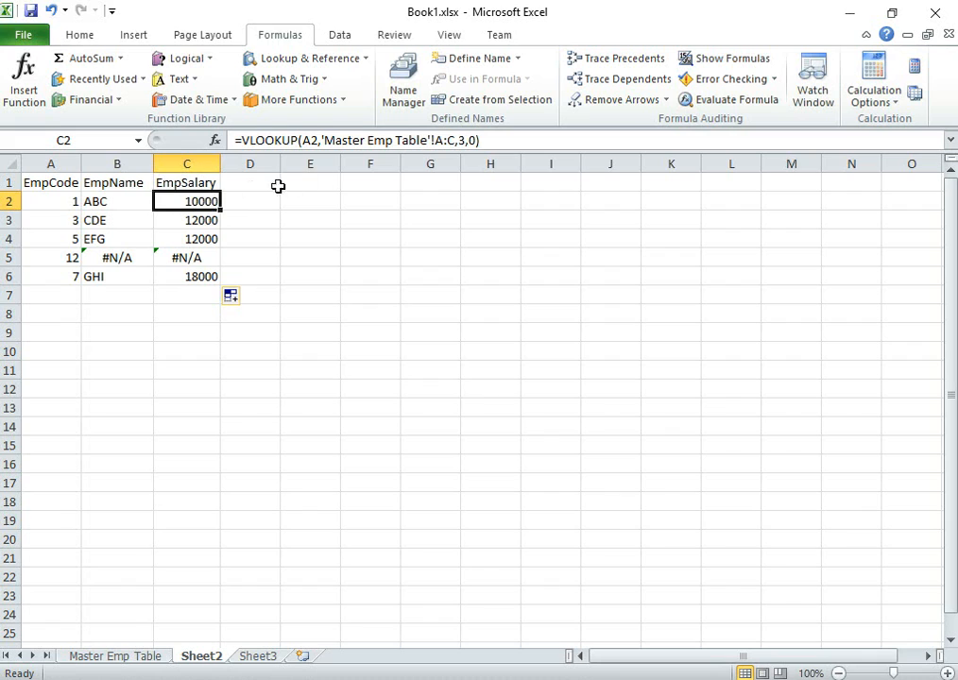
{"action": "left_click", "coordinate": [142, 200]}
{"action": "left_click", "coordinate": [194, 199]}
Step: Undo the EmpSalary changes until C2:C6 is empty and select B2
{"action": "key", "text": "ctrl+z"}
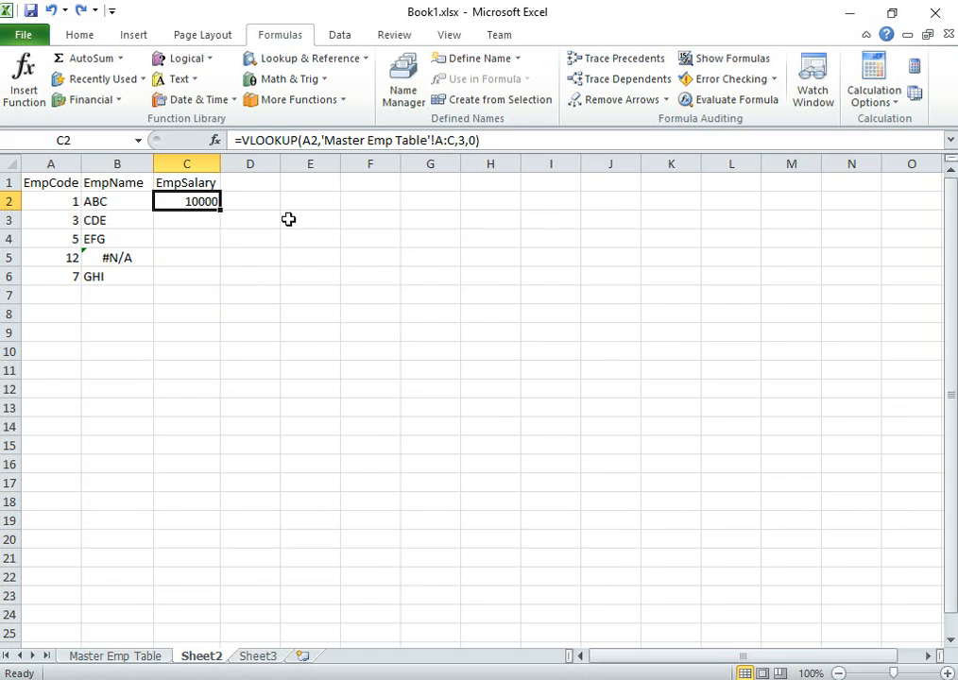
{"action": "key", "text": "ctrl+z"}
{"action": "left_click", "coordinate": [294, 234]}
{"action": "left_click", "coordinate": [121, 202]}
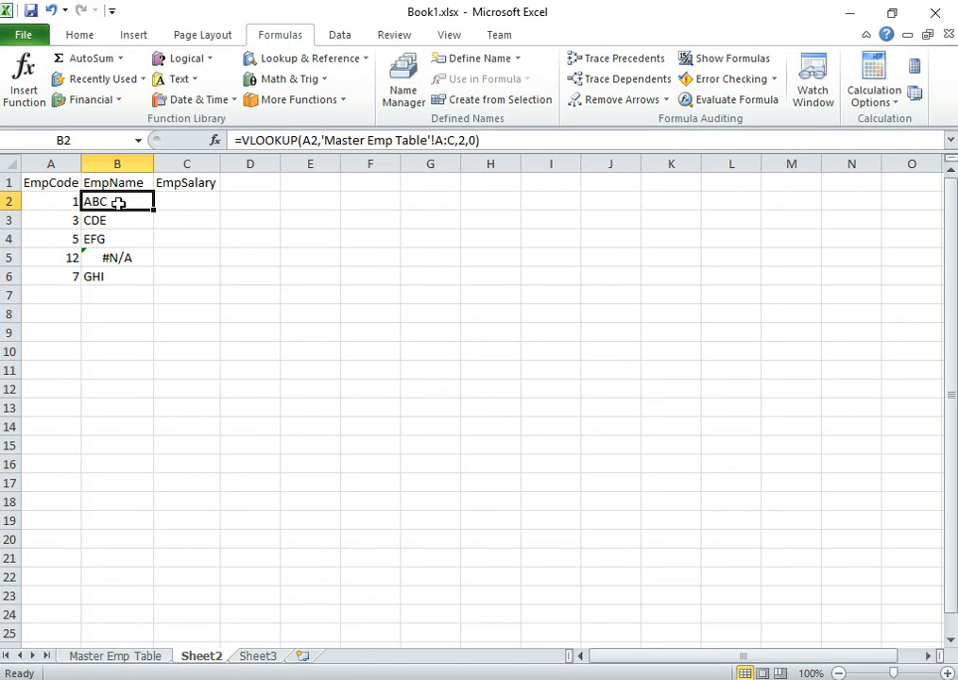
Step: Insert a VLOOKUP in C2 with lookup value A2, table columns A:C of Master Emp Table, column index 3 and range lookup 0
{"action": "left_click", "coordinate": [186, 201]}
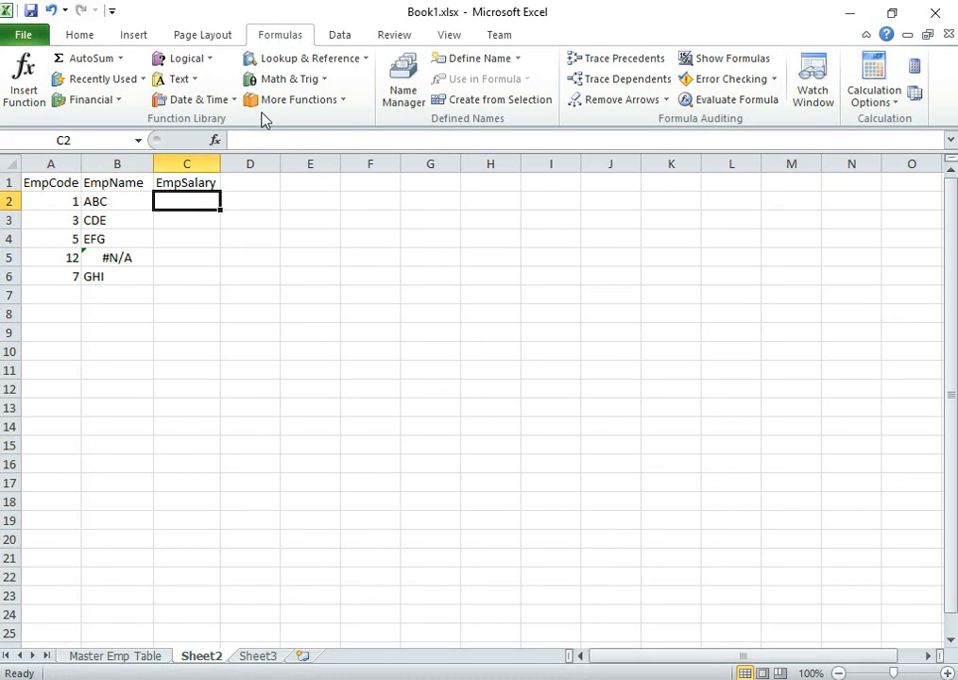
{"action": "left_click", "coordinate": [343, 62]}
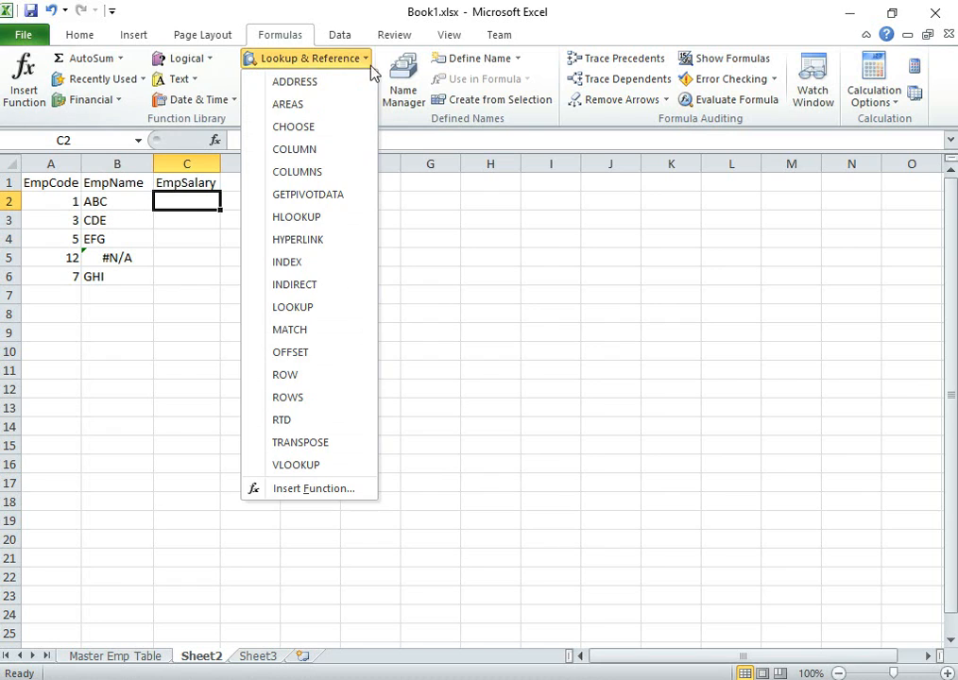
{"action": "left_click", "coordinate": [315, 466]}
{"action": "left_click", "coordinate": [68, 201]}
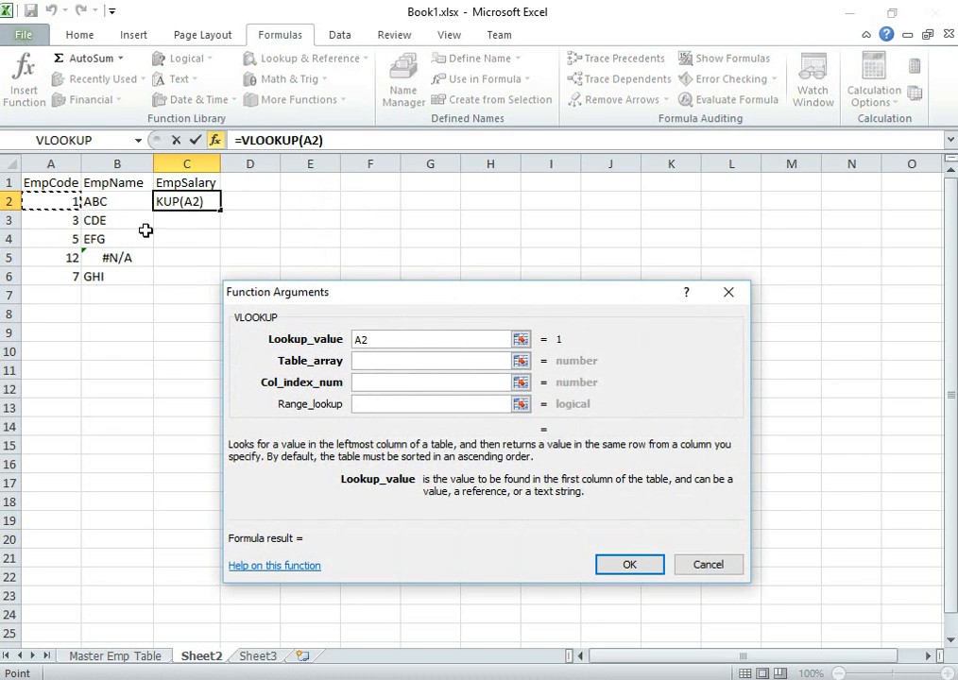
{"action": "left_click", "coordinate": [371, 357]}
{"action": "left_click", "coordinate": [89, 662]}
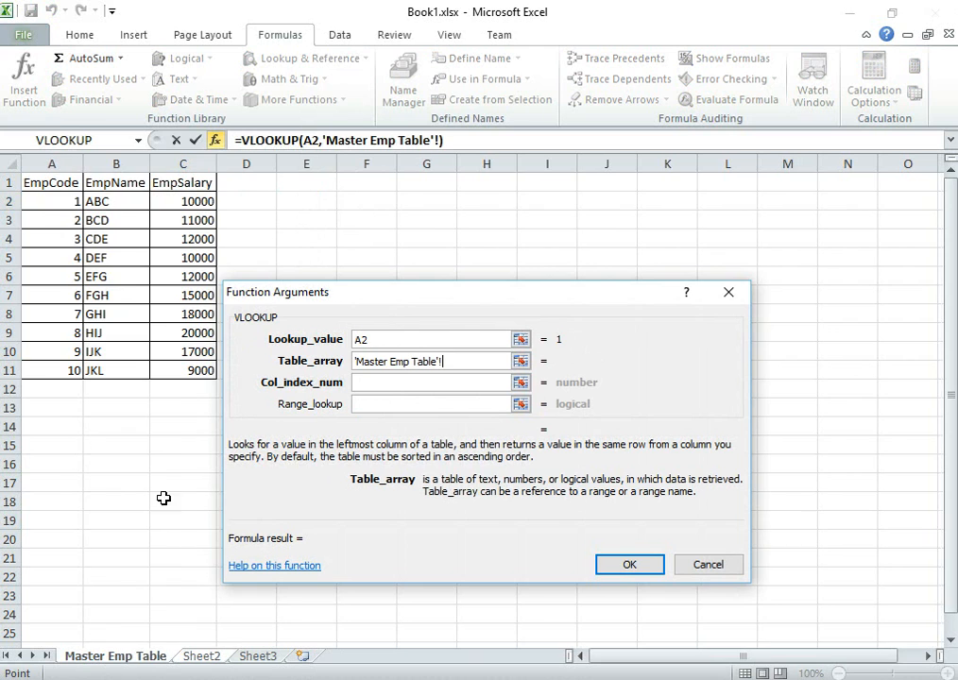
{"action": "left_click_drag", "start_coordinate": [52, 164], "coordinate": [199, 161]}
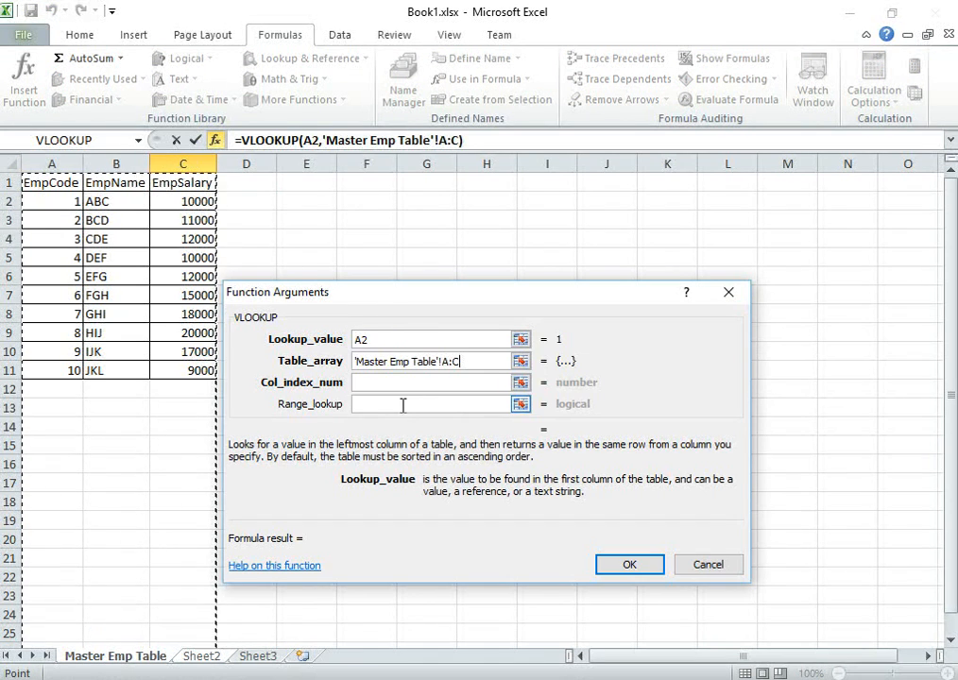
{"action": "left_click", "coordinate": [376, 382]}
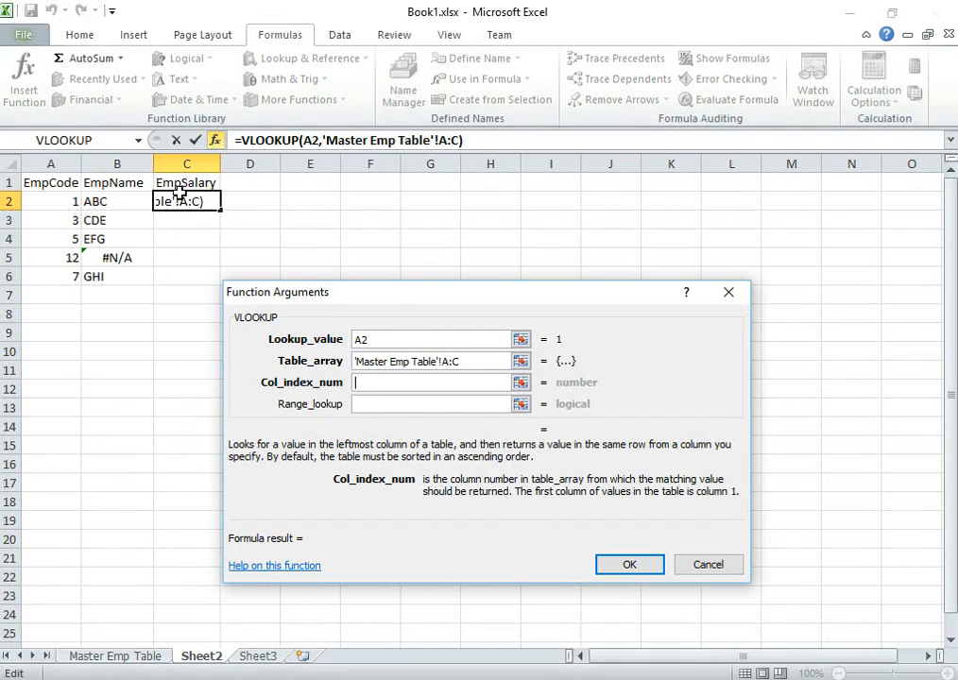
{"action": "type", "text": "3"}
{"action": "left_click", "coordinate": [367, 406]}
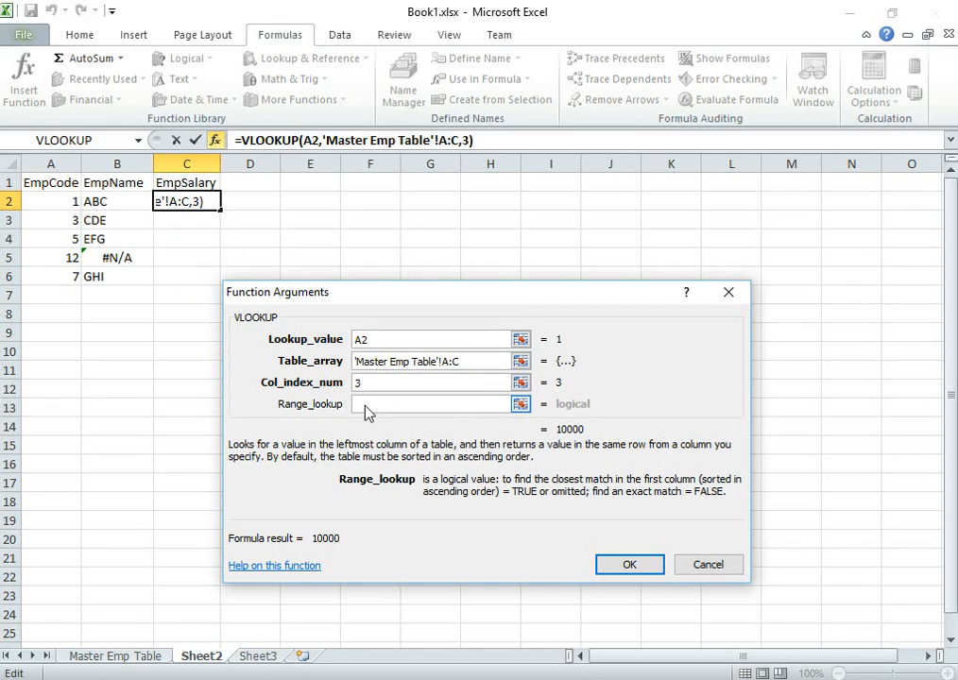
{"action": "type", "text": "0"}
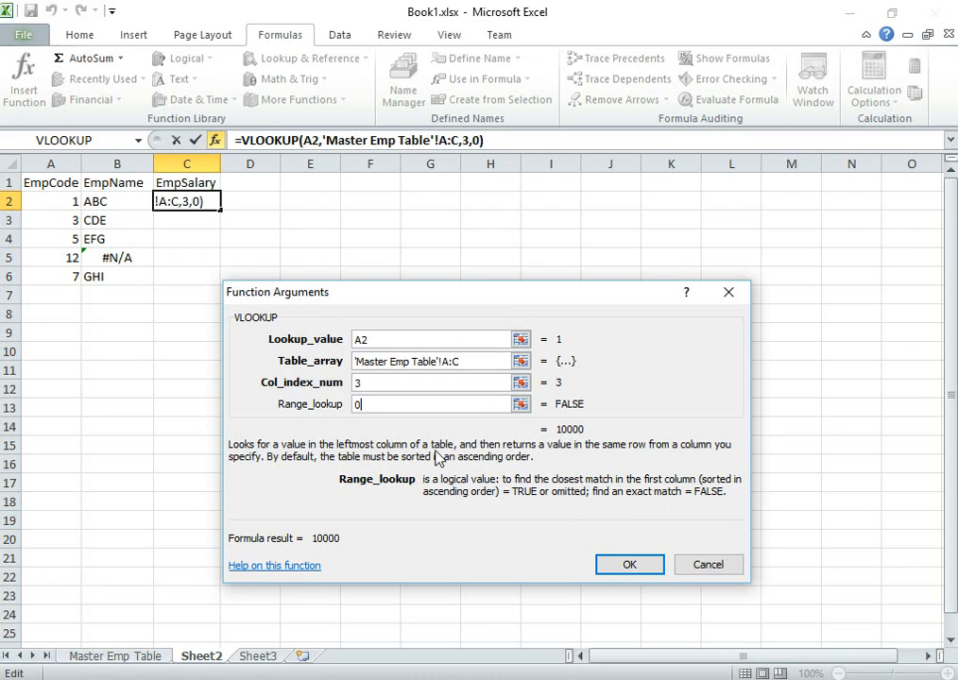
{"action": "left_click", "coordinate": [628, 567]}
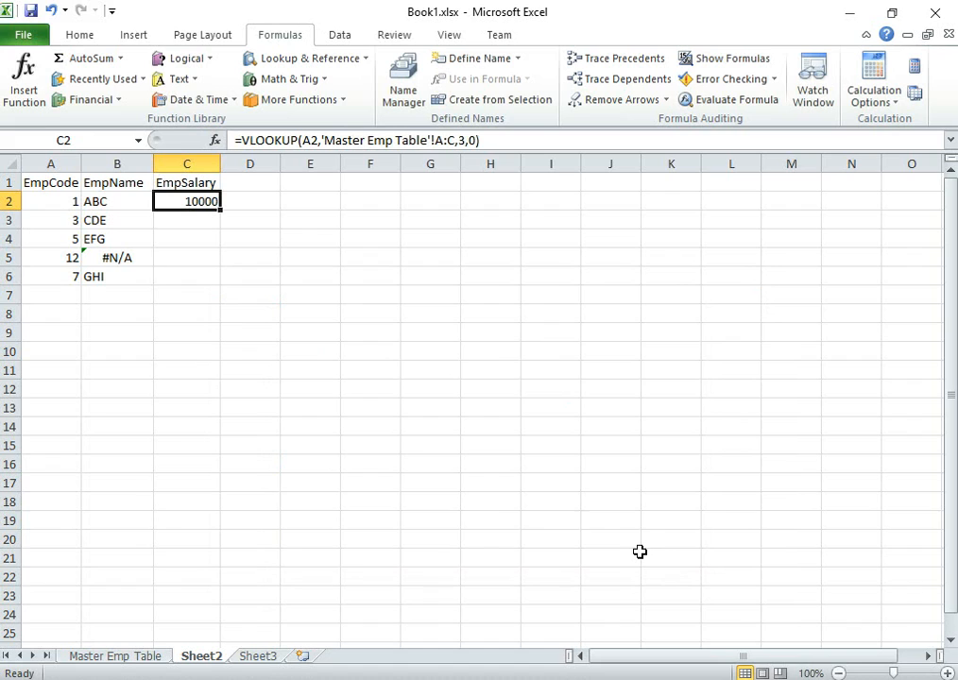
Step: Fill the C2 salary formula down to C6, and clear C2:C6
{"action": "double_click", "coordinate": [221, 212]}
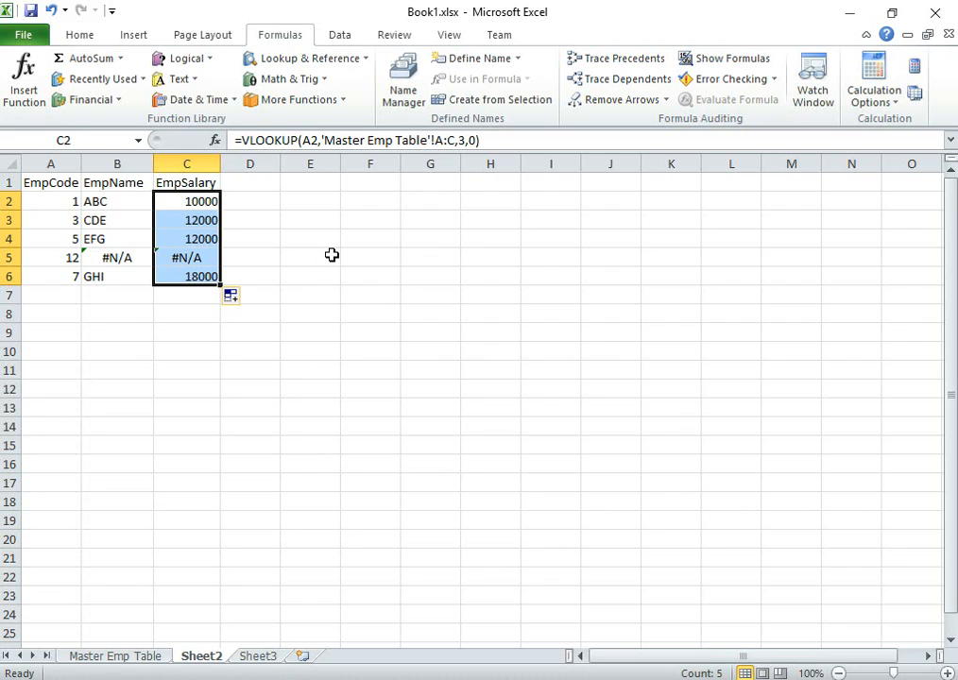
{"action": "key", "text": "Delete"}
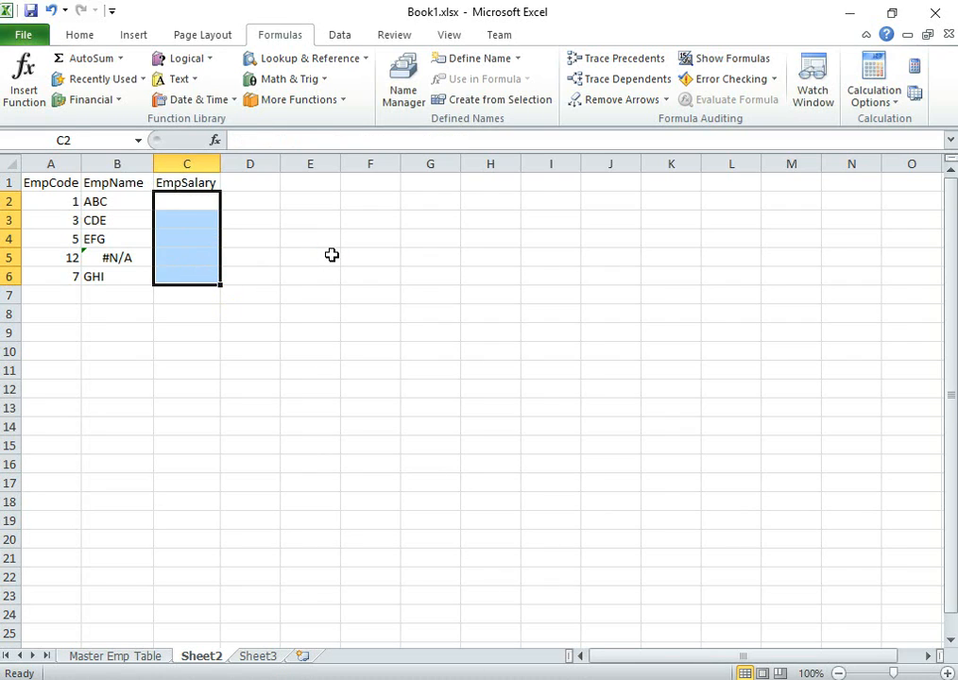
Step: Copy B2's VLOOKUP across to C2 and compare the references in the two formulas
{"action": "left_click", "coordinate": [118, 201]}
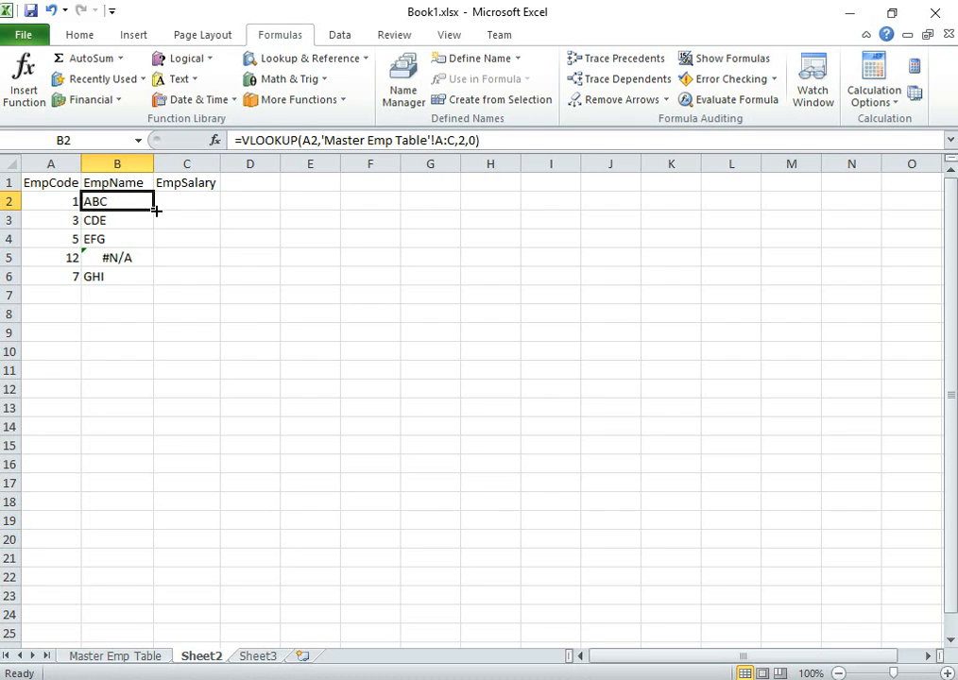
{"action": "left_click_drag", "start_coordinate": [154, 208], "coordinate": [207, 206]}
{"action": "left_click", "coordinate": [285, 201]}
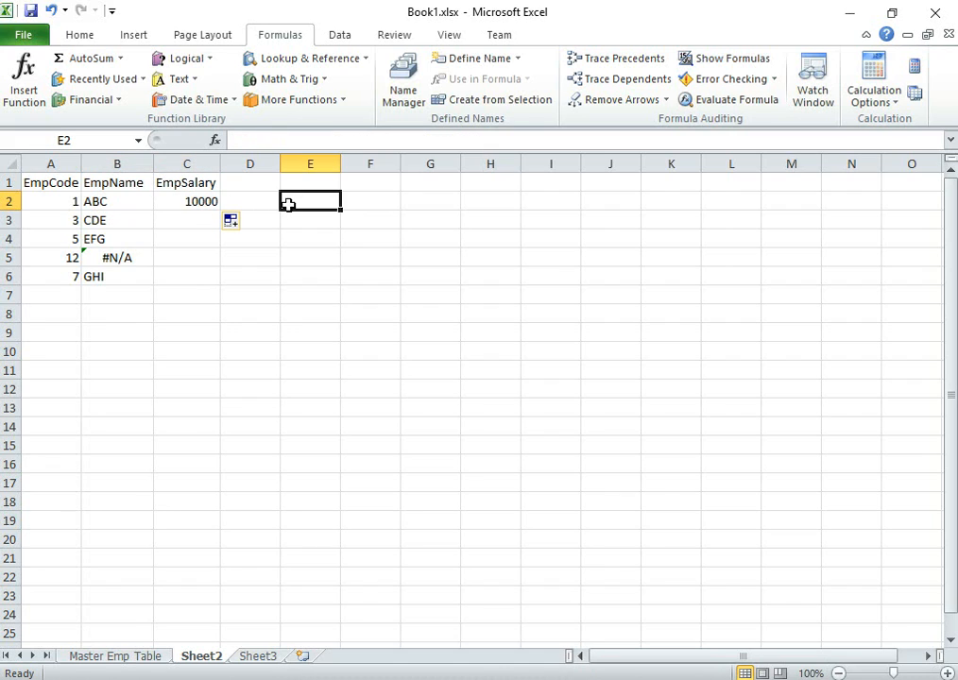
{"action": "left_click", "coordinate": [100, 203]}
{"action": "left_click", "coordinate": [178, 204]}
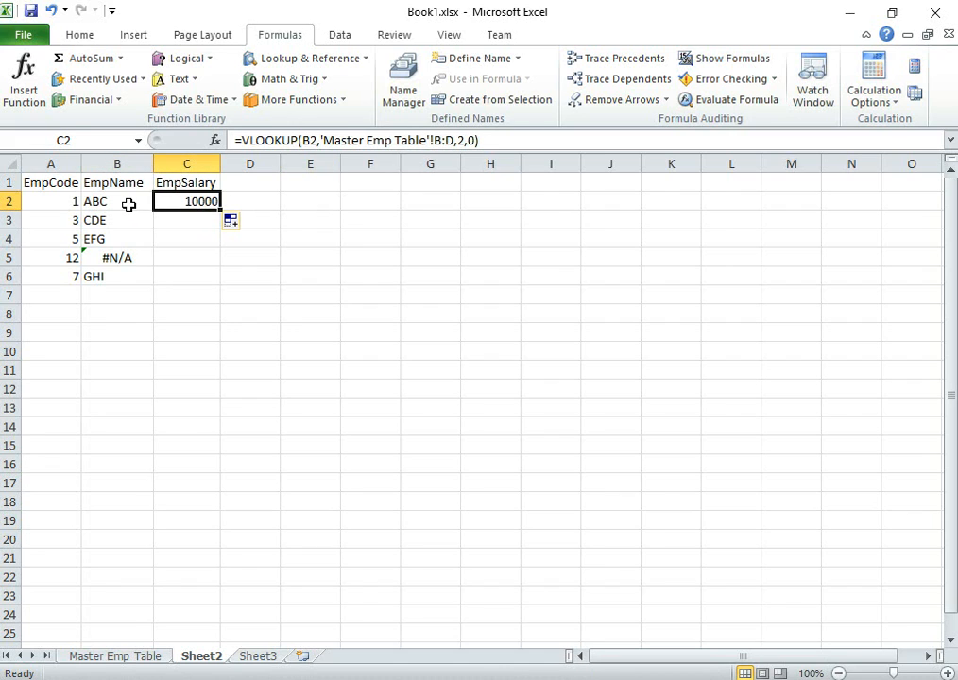
{"action": "left_click", "coordinate": [133, 203]}
{"action": "left_click", "coordinate": [174, 201]}
{"action": "left_click", "coordinate": [111, 198]}
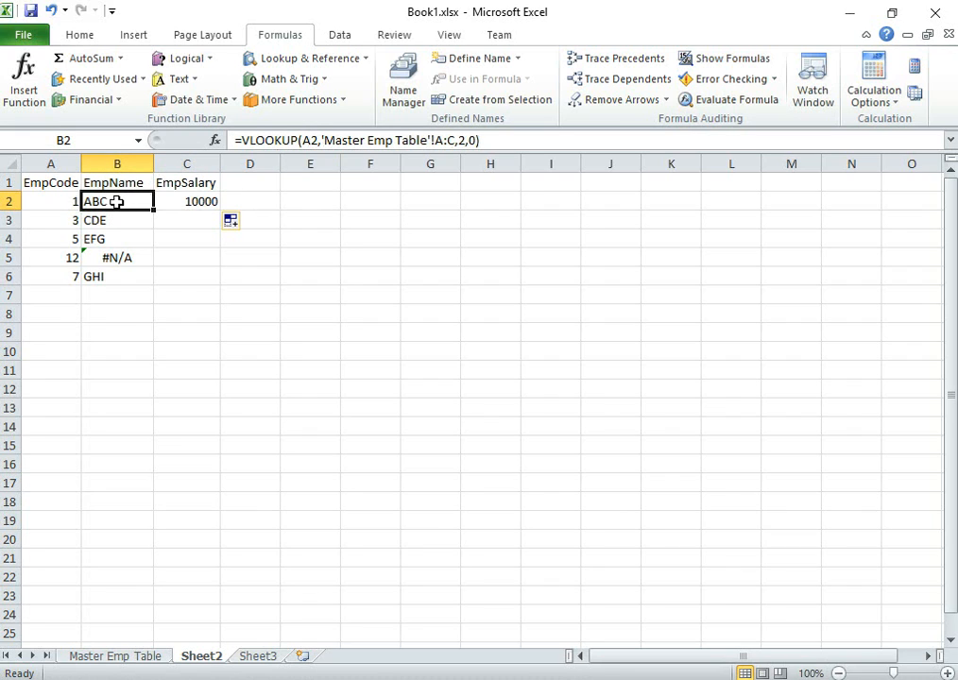
{"action": "left_click", "coordinate": [192, 198]}
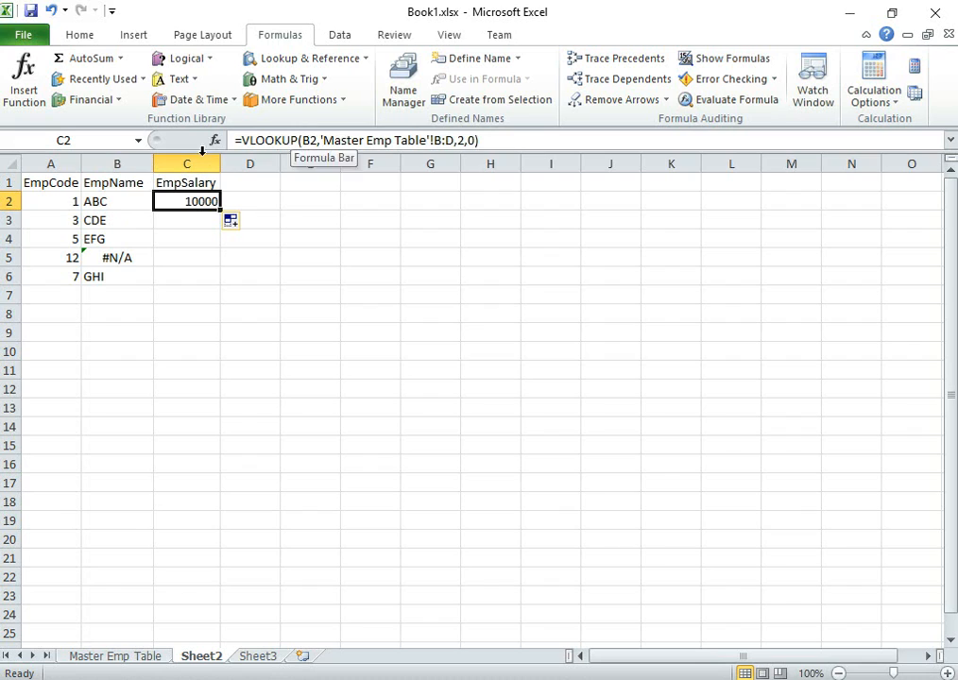
Step: Lock the column of the lookup value in B2's VLOOKUP by changing it to $A2
{"action": "left_click", "coordinate": [124, 201]}
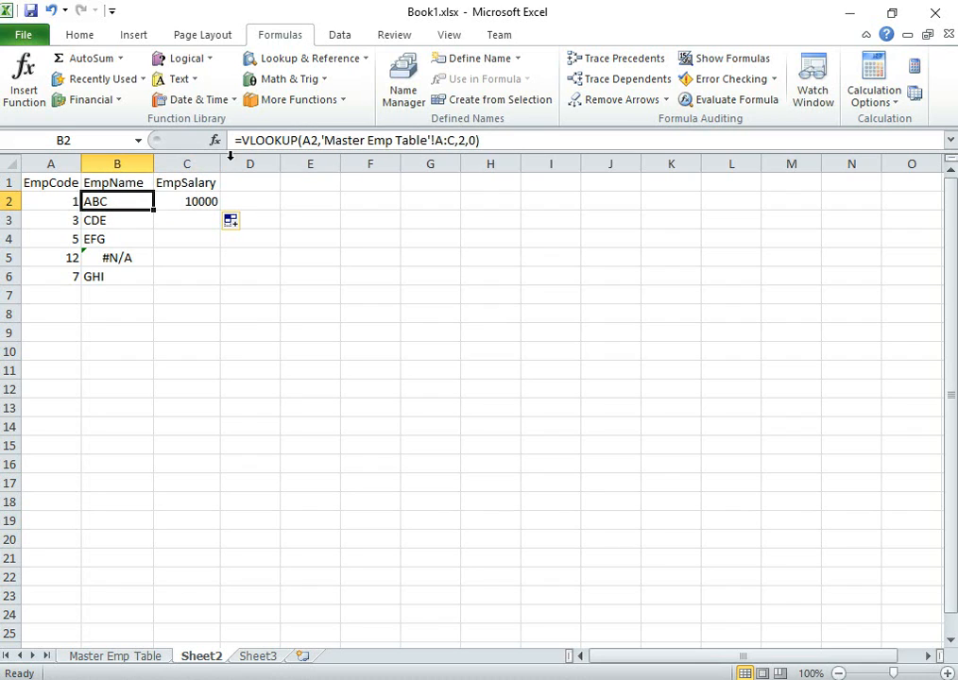
{"action": "left_click", "coordinate": [303, 140]}
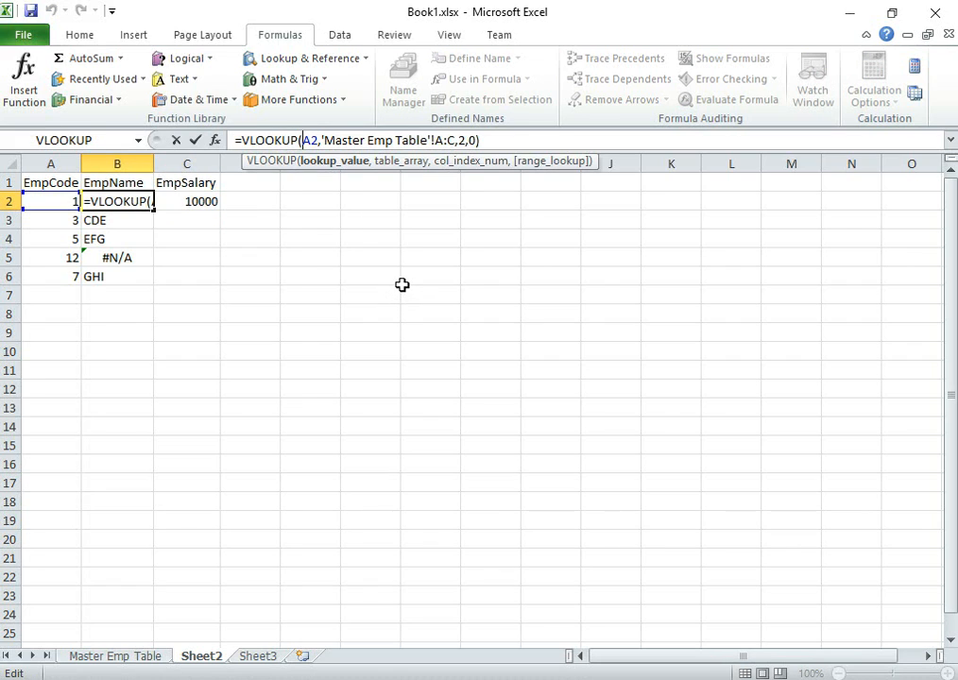
{"action": "type", "text": "$"}
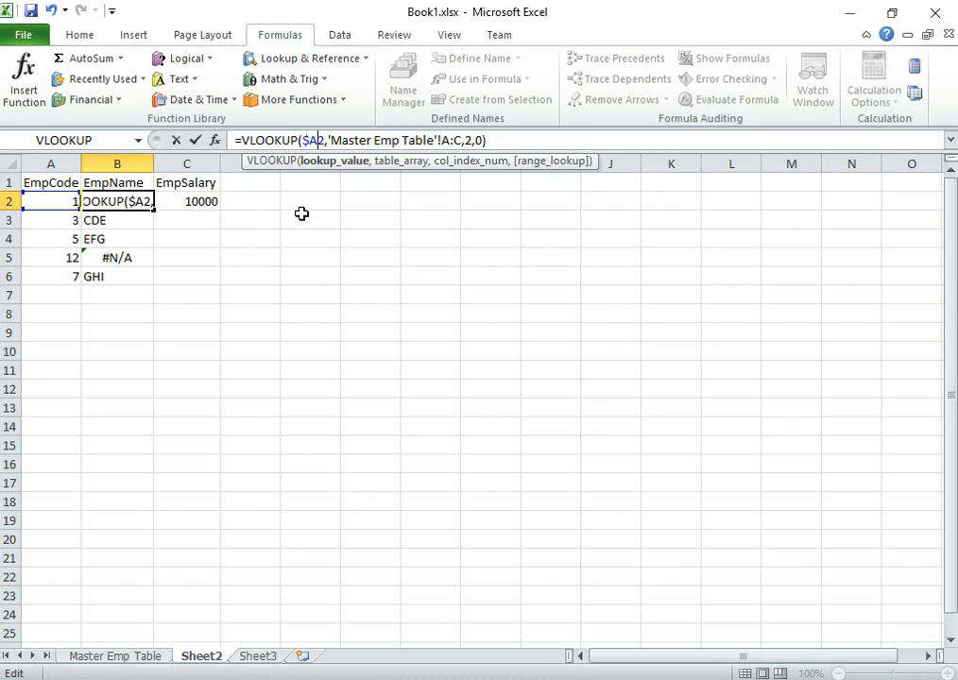
{"action": "key", "text": "Return"}
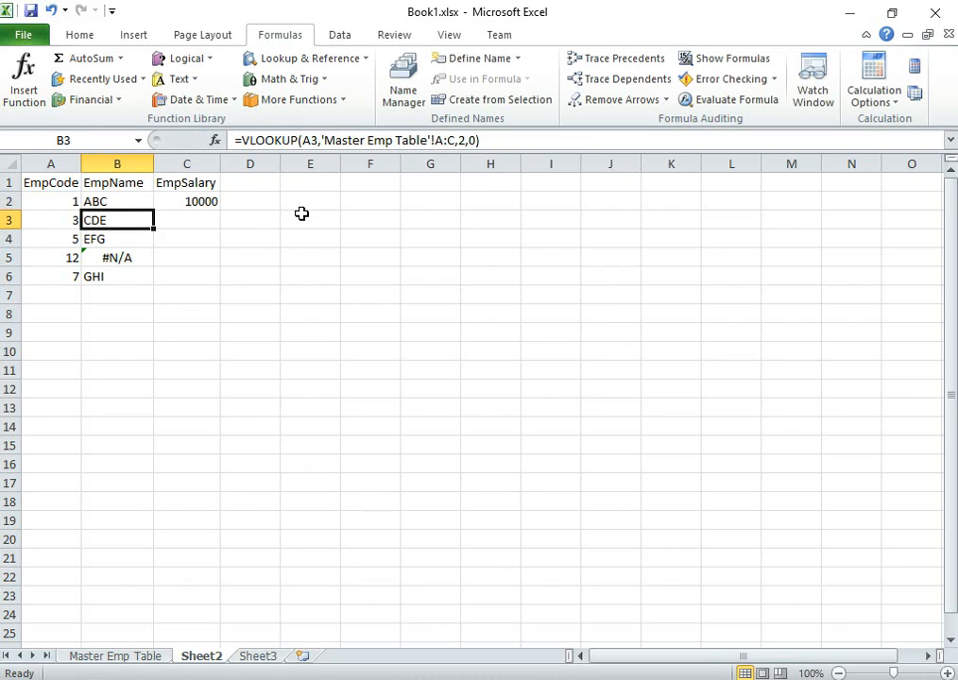
Step: Copy the B2 formula with the $A2 lookup value to C2 and compare the table ranges in both cells
{"action": "left_click", "coordinate": [143, 201]}
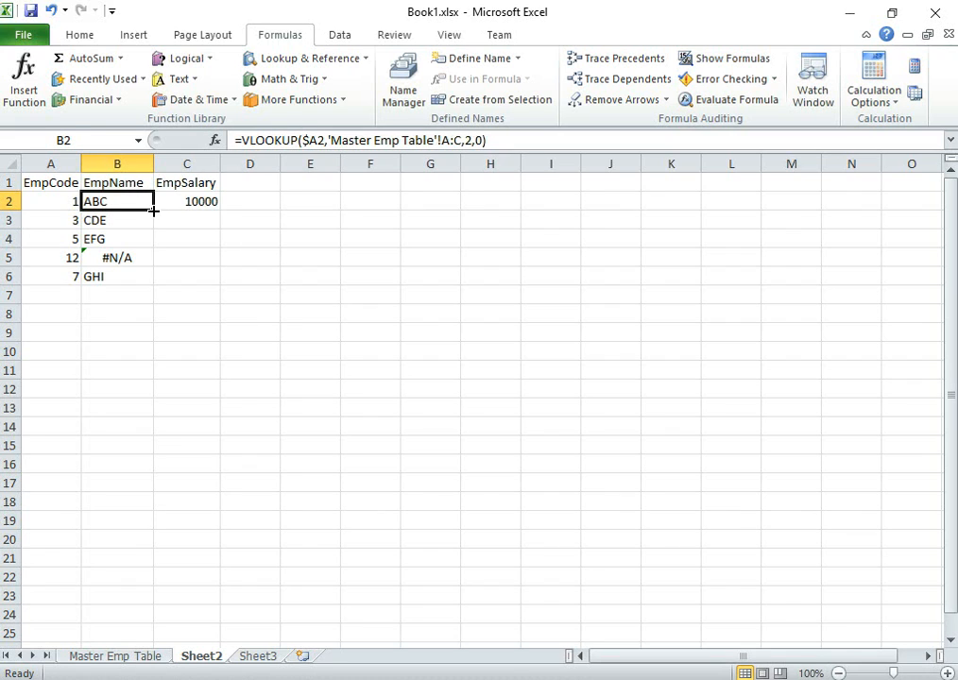
{"action": "left_click_drag", "start_coordinate": [153, 210], "coordinate": [214, 209]}
{"action": "left_click", "coordinate": [204, 202]}
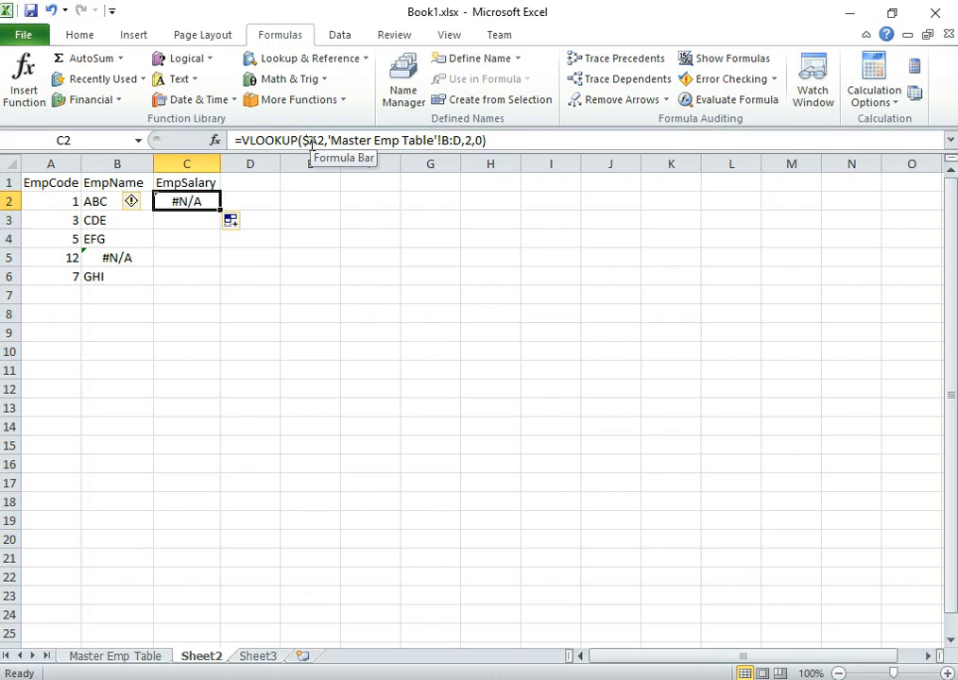
{"action": "left_click", "coordinate": [98, 199]}
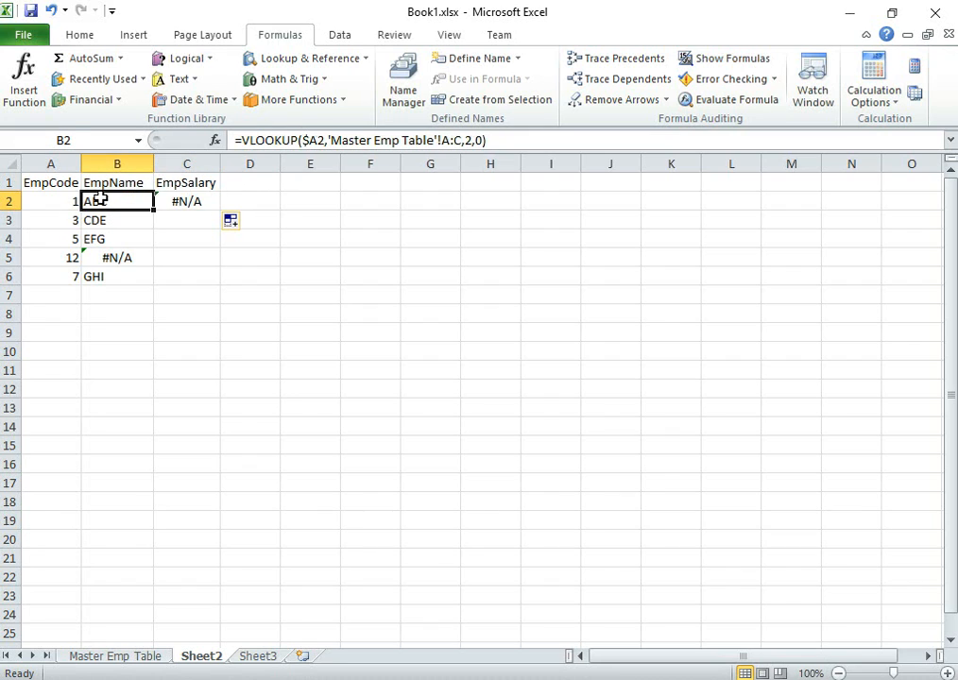
{"action": "left_click", "coordinate": [197, 200]}
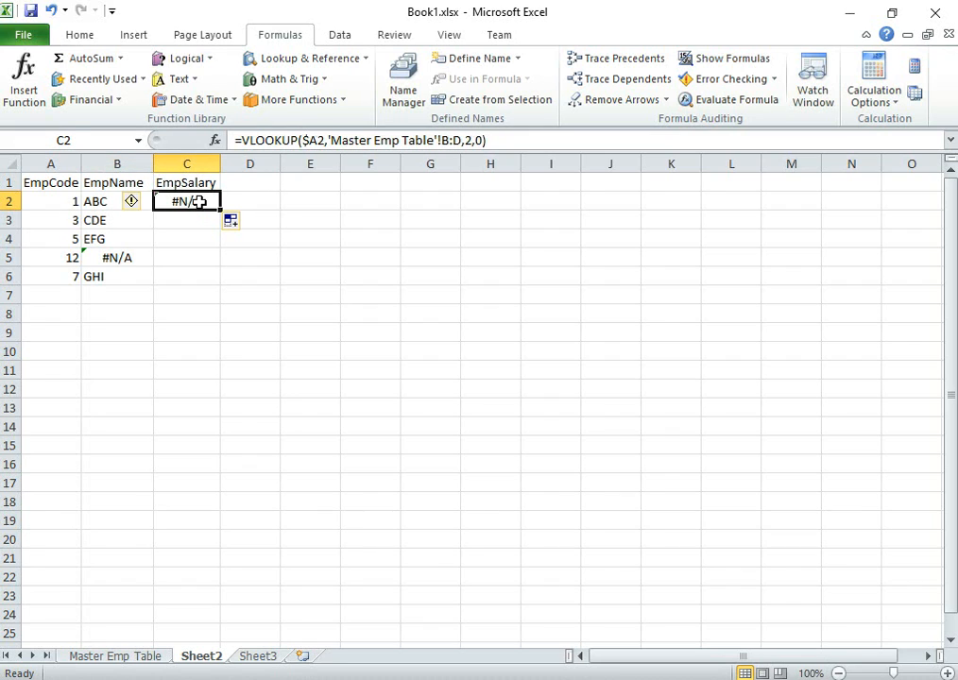
{"action": "left_click", "coordinate": [103, 198]}
{"action": "left_click", "coordinate": [188, 199]}
{"action": "left_click", "coordinate": [119, 201]}
{"action": "left_click", "coordinate": [190, 200]}
Step: Lock the table array columns in B2's VLOOKUP as $A:$C
{"action": "left_click", "coordinate": [112, 201]}
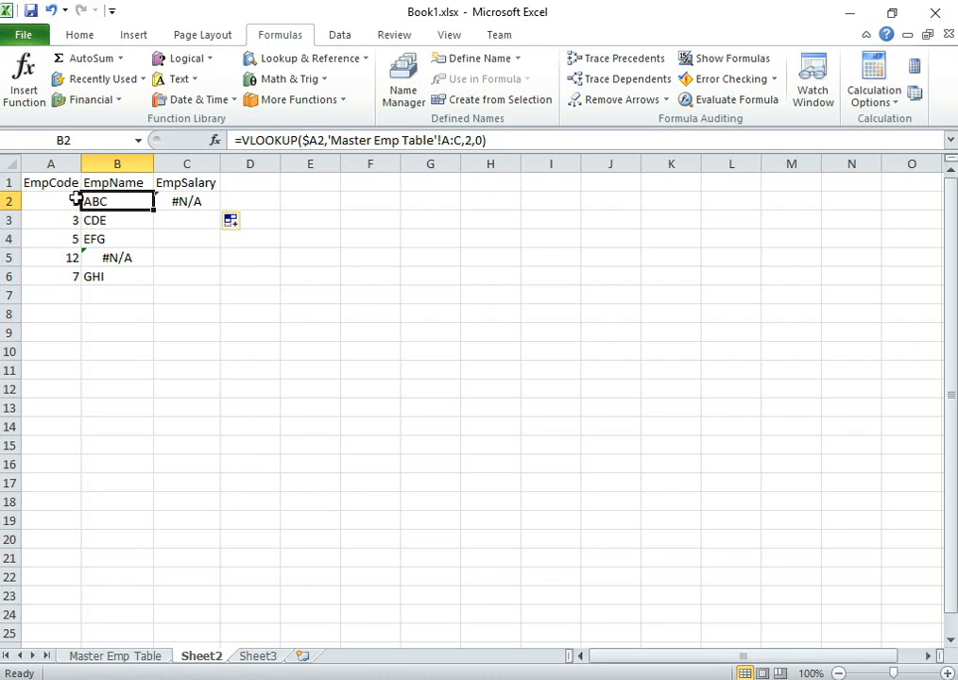
{"action": "left_click", "coordinate": [443, 142]}
{"action": "left_click", "coordinate": [450, 140]}
{"action": "type", "text": ":"}
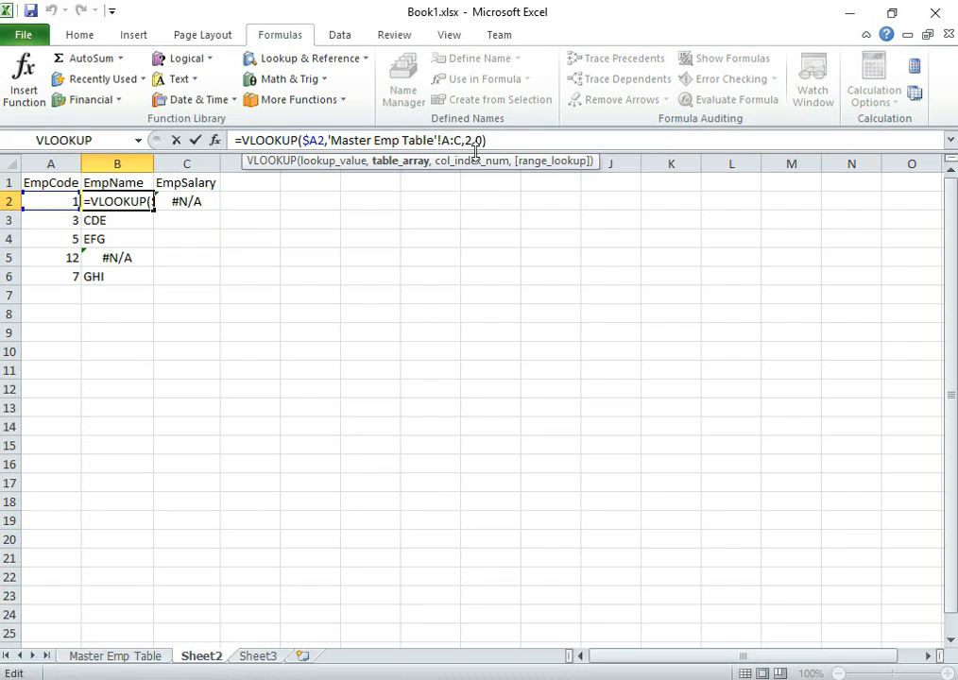
{"action": "key", "text": "Left"}
{"action": "key", "text": "Left"}
{"action": "type", "text": "$"}
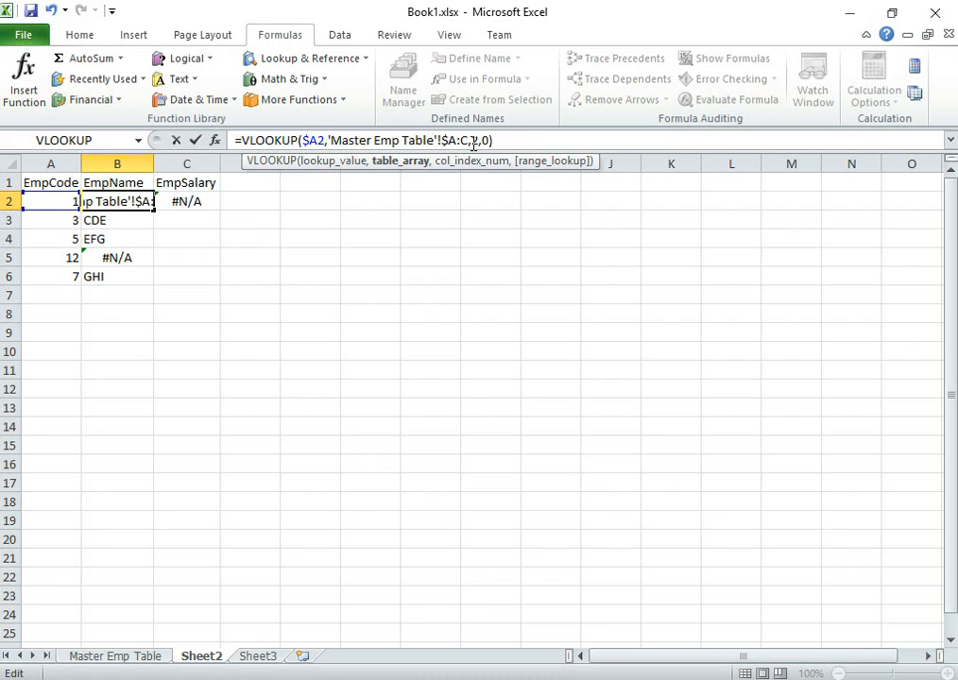
{"action": "left_click", "coordinate": [463, 140]}
{"action": "type", "text": "$"}
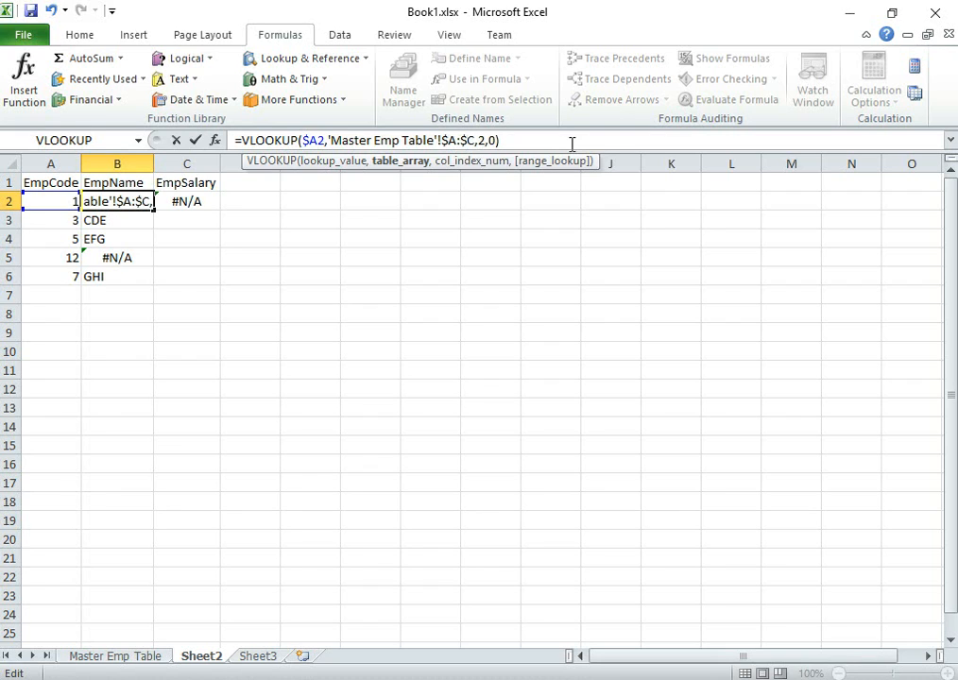
{"action": "key", "text": "Return"}
Step: Copy the B2 formula with locked lookup and table columns across to C2
{"action": "left_click_drag", "start_coordinate": [123, 210], "coordinate": [125, 192]}
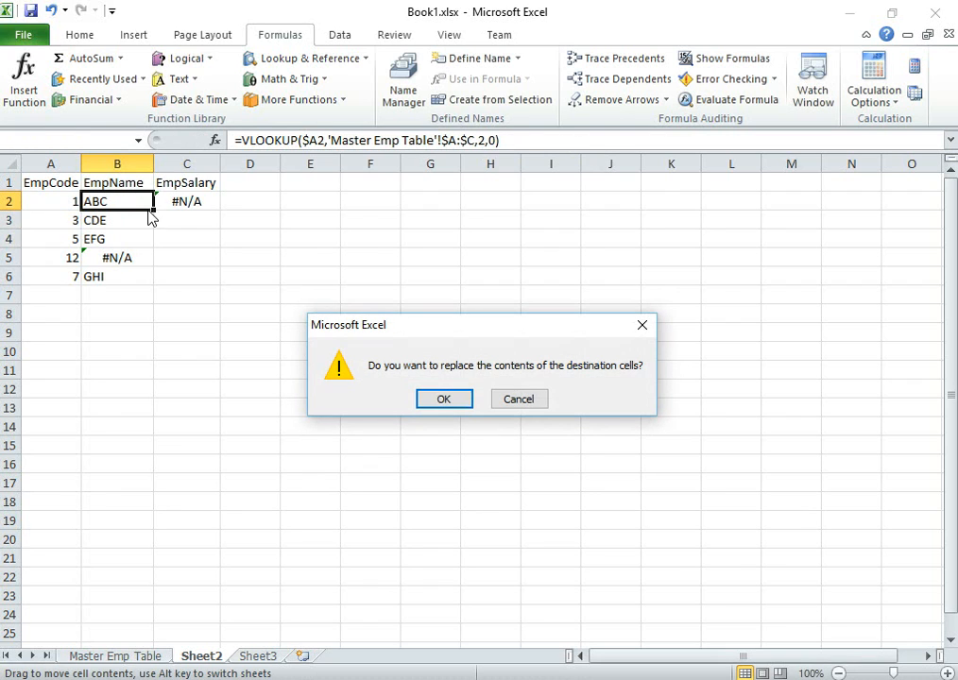
{"action": "left_click", "coordinate": [522, 400]}
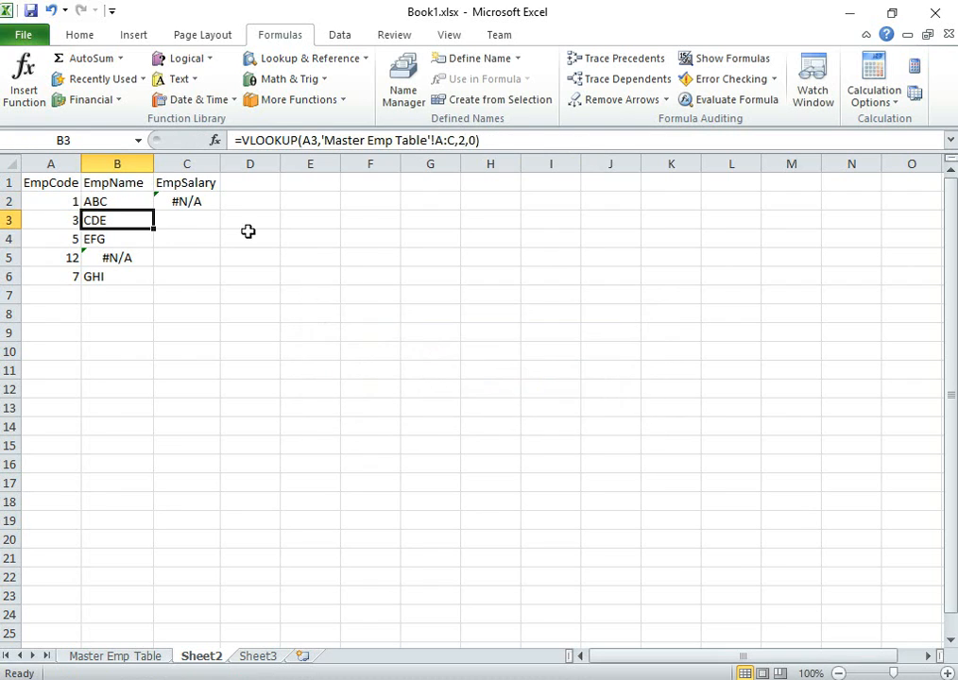
{"action": "left_click", "coordinate": [131, 202]}
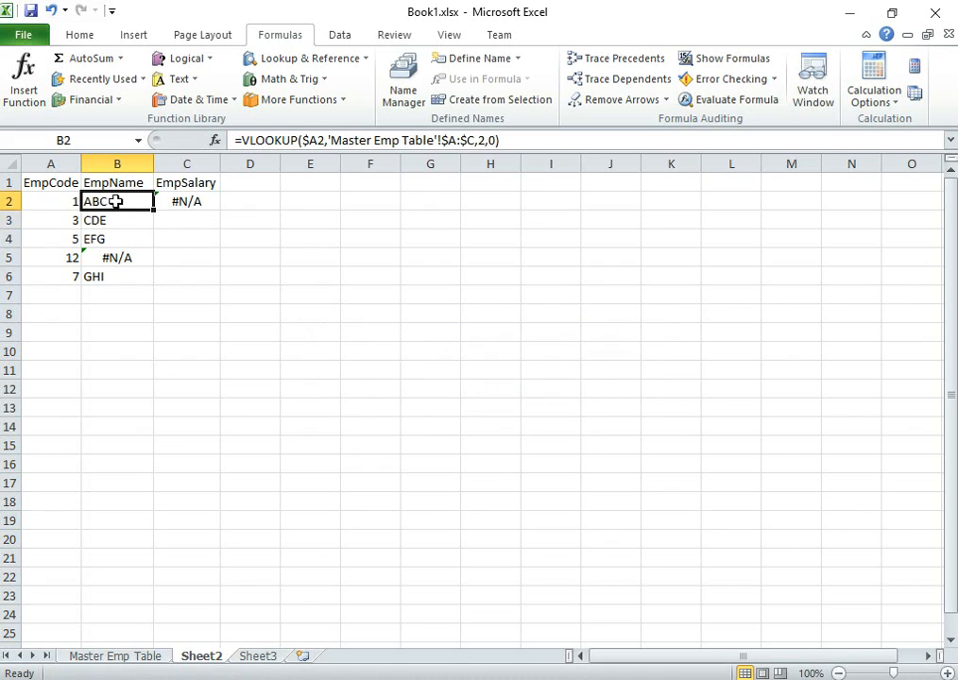
{"action": "left_click_drag", "start_coordinate": [154, 209], "coordinate": [204, 212]}
{"action": "left_click", "coordinate": [197, 201]}
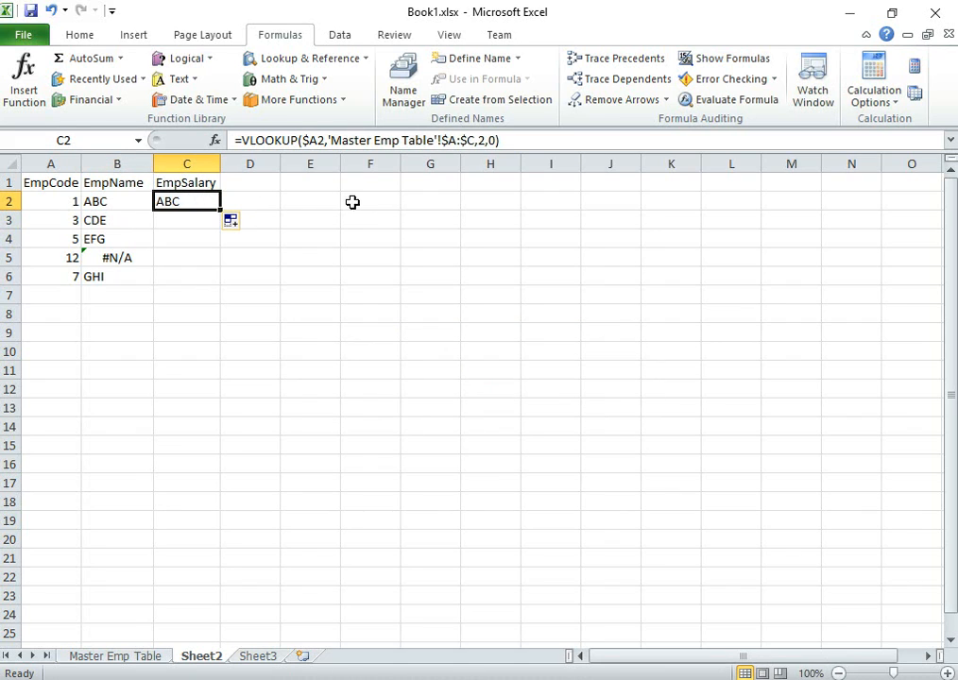
Step: Set the column index number in C2's VLOOKUP to 3 for the EmpSalary column
{"action": "left_click", "coordinate": [482, 141]}
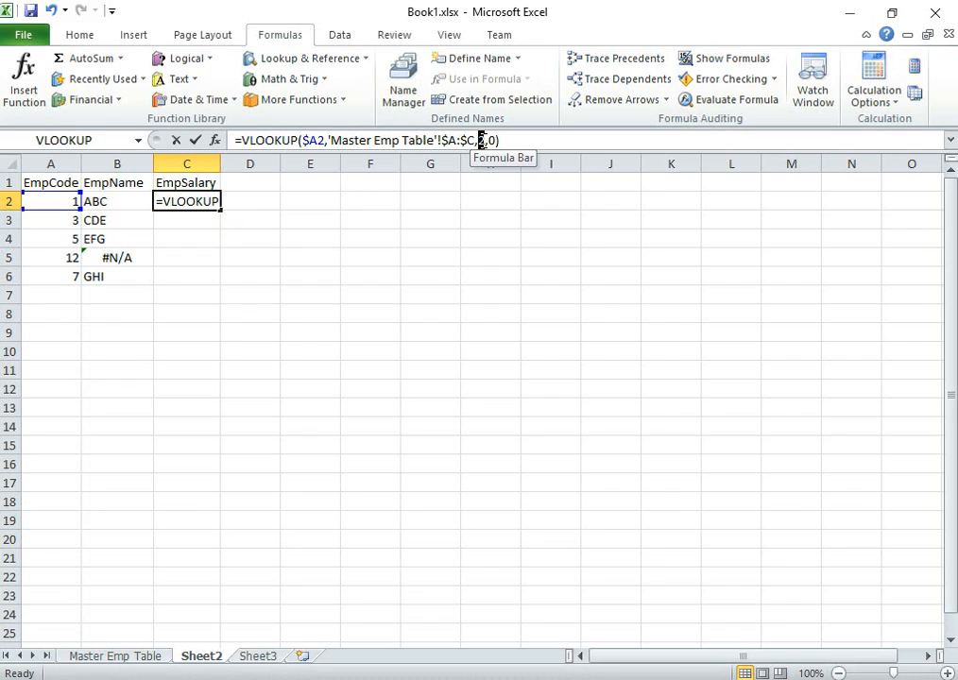
{"action": "double_click", "coordinate": [482, 140]}
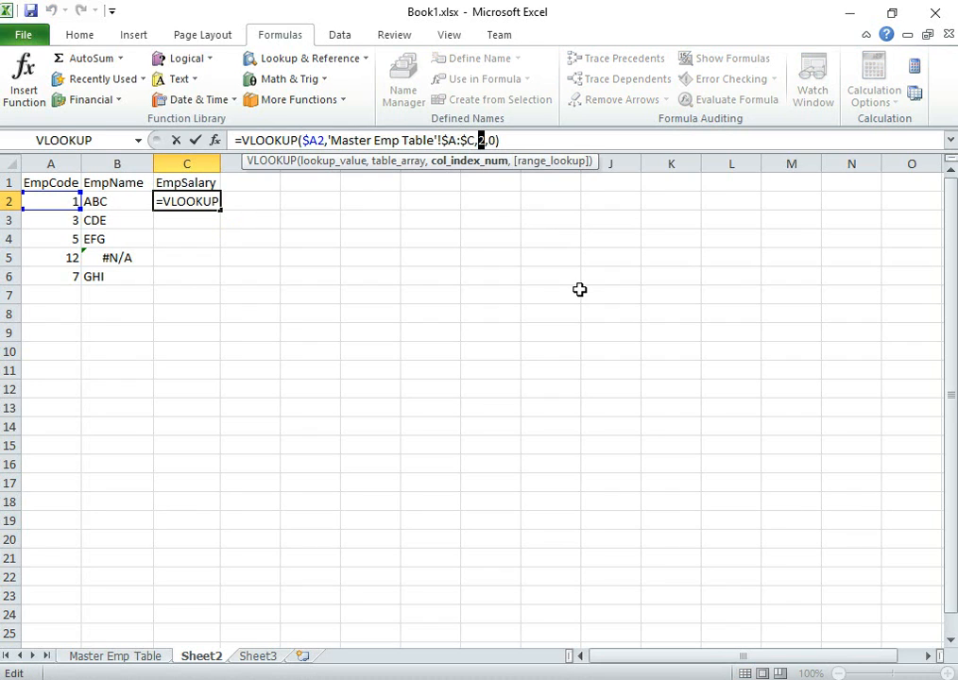
{"action": "key", "text": "Return"}
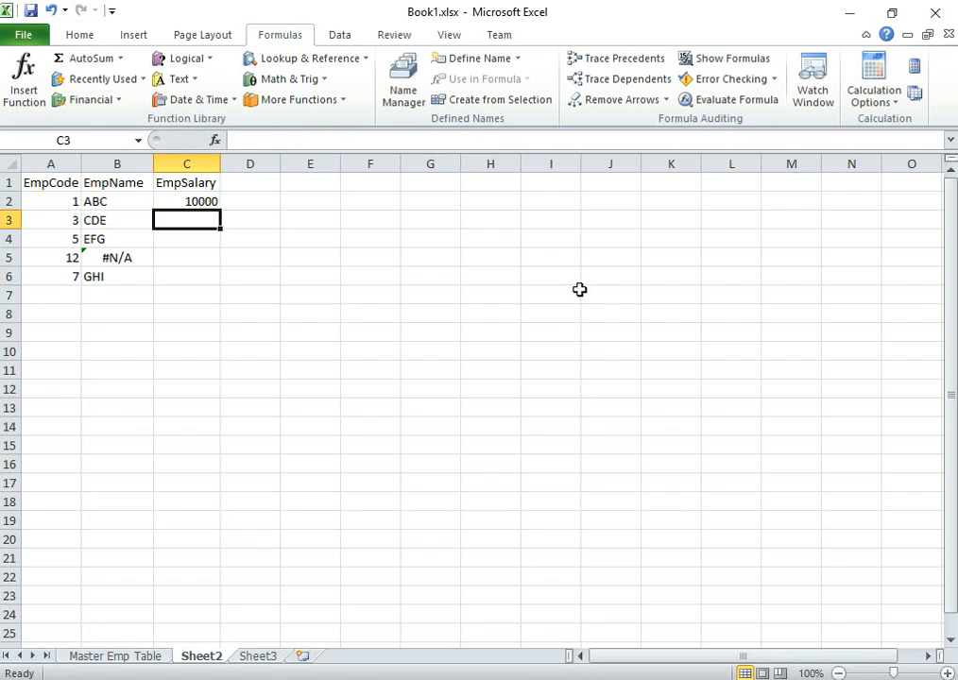
Step: Fill C2's VLOOKUP formula down the EmpSalary column through C6
{"action": "left_click", "coordinate": [187, 203]}
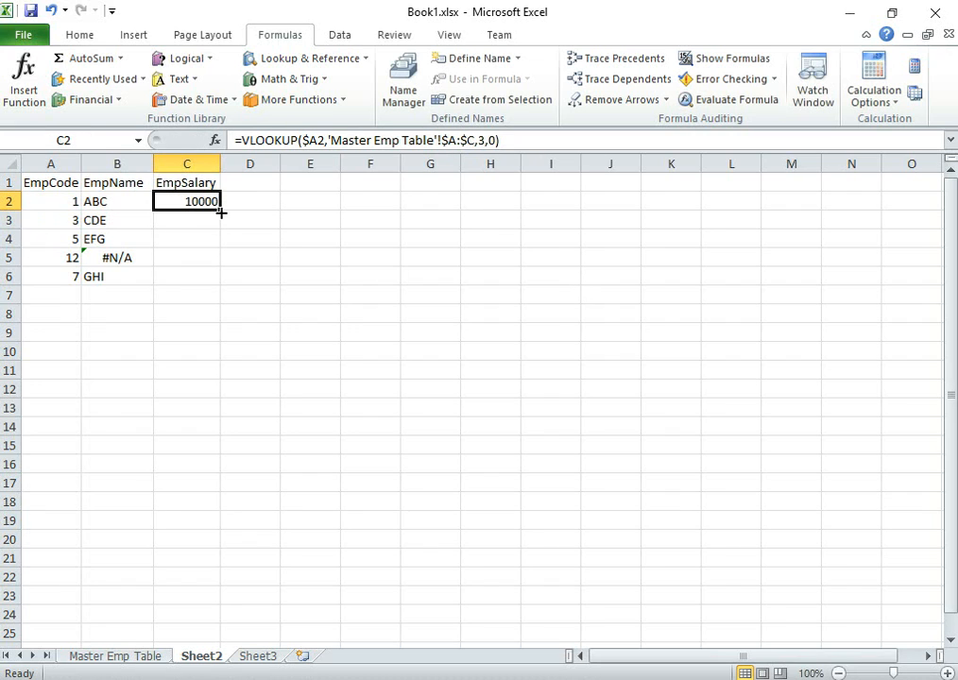
{"action": "double_click", "coordinate": [221, 213]}
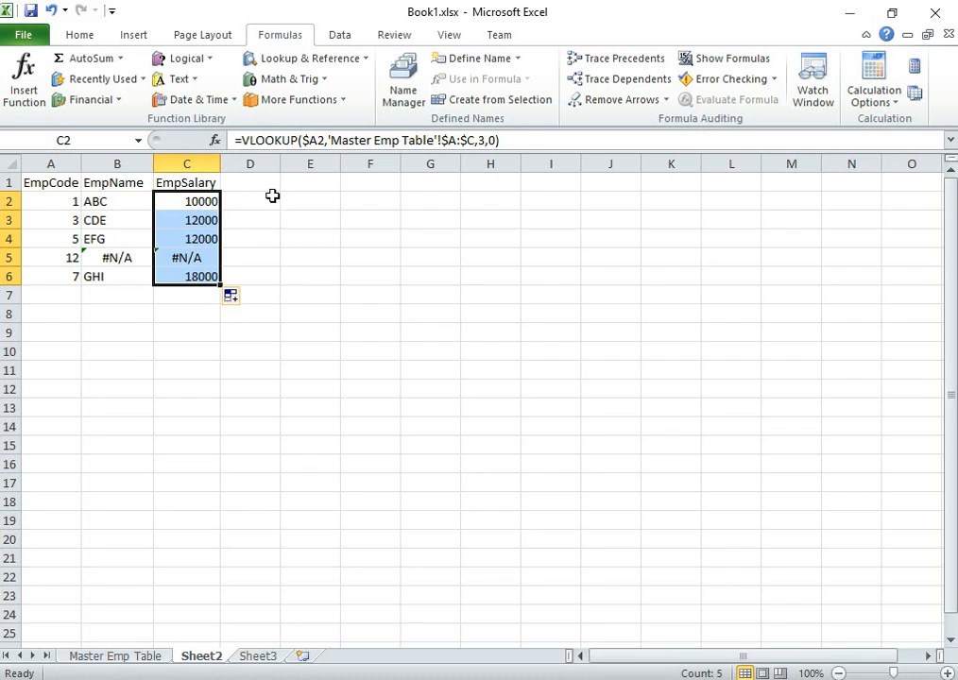
Step: Copy B2's VLOOKUP across to C2 again and set the column index number in C2 to 3
{"action": "left_click", "coordinate": [139, 204]}
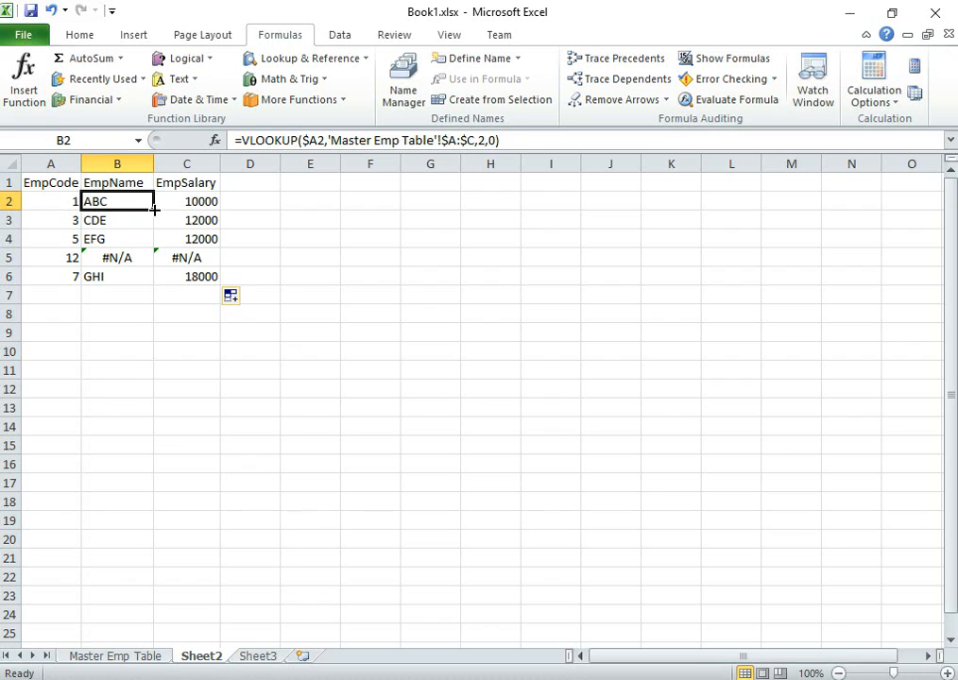
{"action": "left_click_drag", "start_coordinate": [153, 209], "coordinate": [208, 208]}
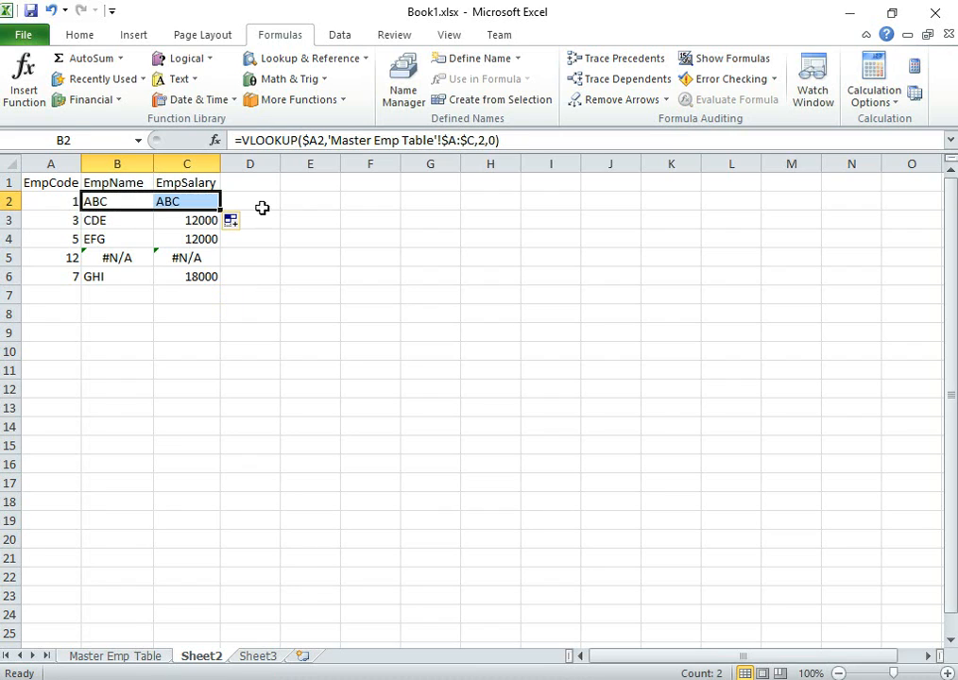
{"action": "left_click", "coordinate": [189, 199]}
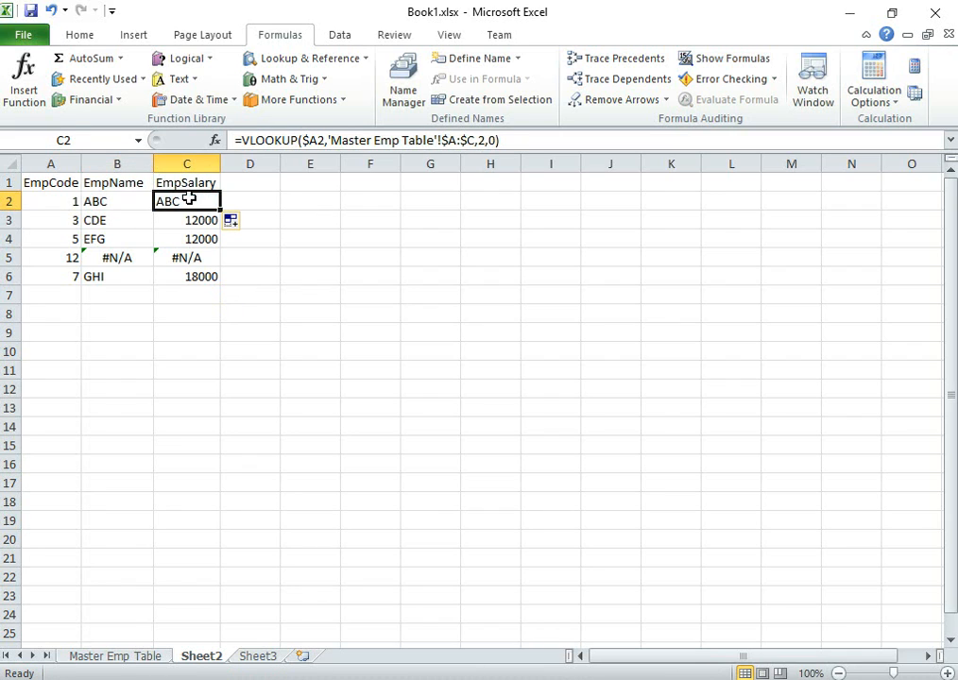
{"action": "double_click", "coordinate": [484, 140]}
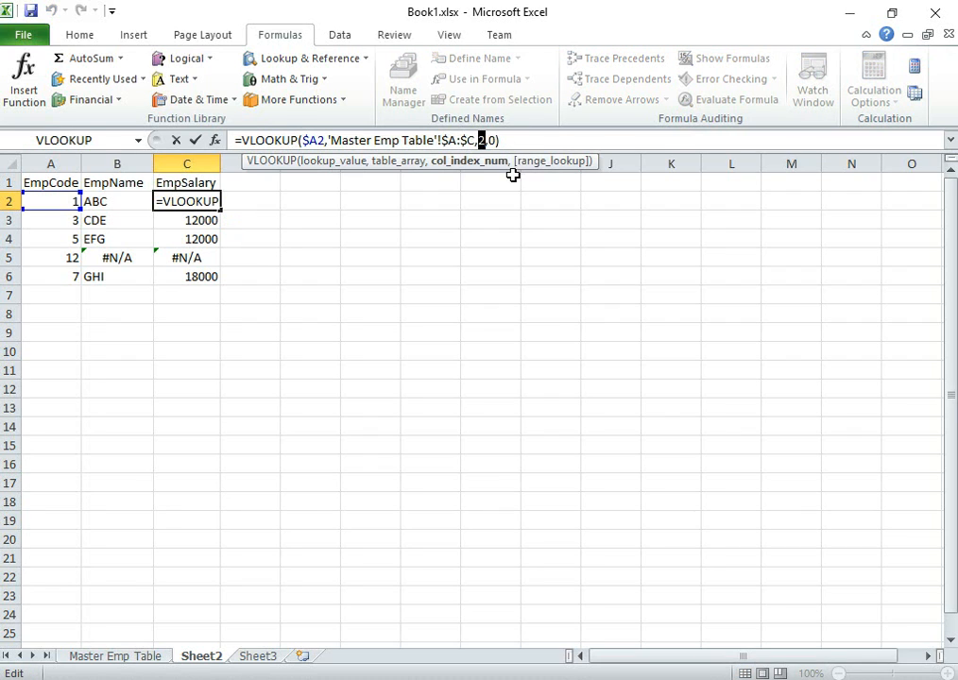
{"action": "type", "text": "3"}
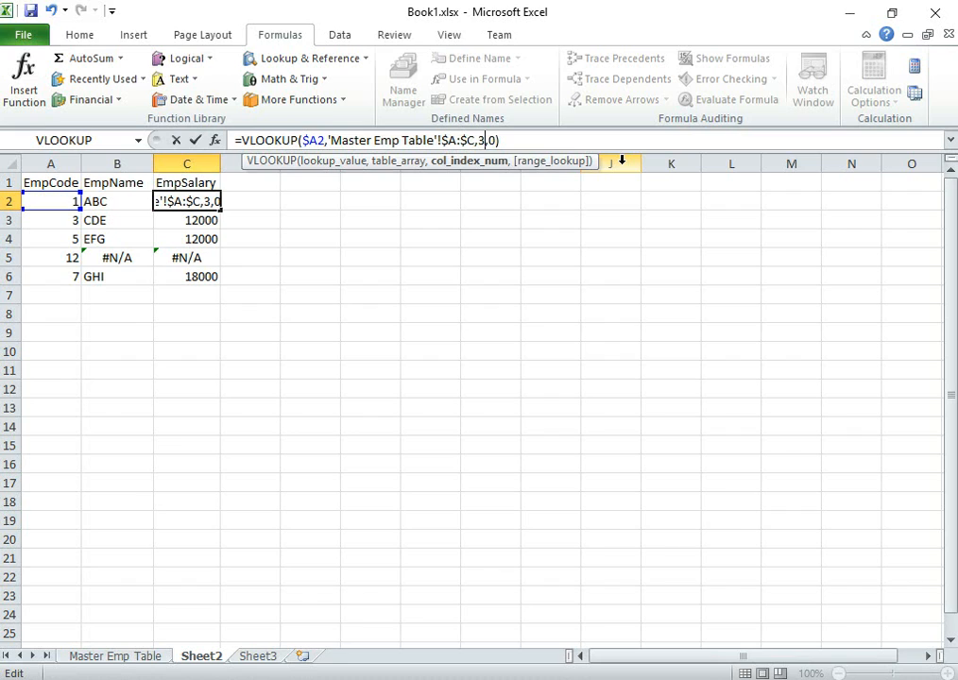
{"action": "key", "text": "Return"}
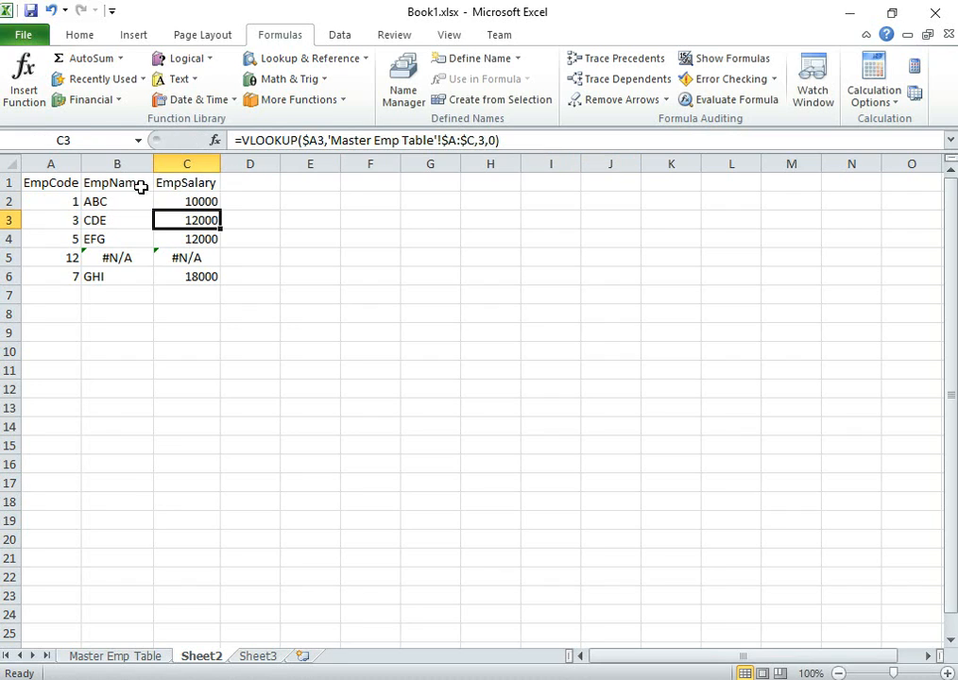
Step: Refill C3:C6 with the re-edited salary formula from C2, and reselect C2
{"action": "left_click", "coordinate": [178, 202]}
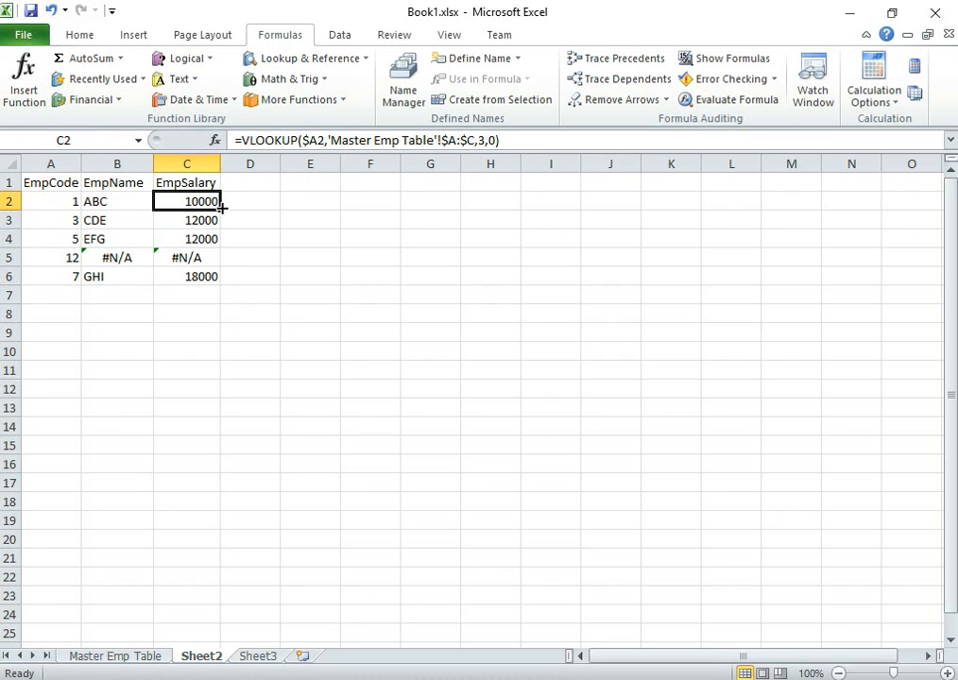
{"action": "double_click", "coordinate": [221, 207]}
{"action": "left_click", "coordinate": [205, 200]}
Step: Check EmpCode 12 from A5 against the EmpCode list in Master Emp Table, and return to Sheet2
{"action": "left_click", "coordinate": [66, 257]}
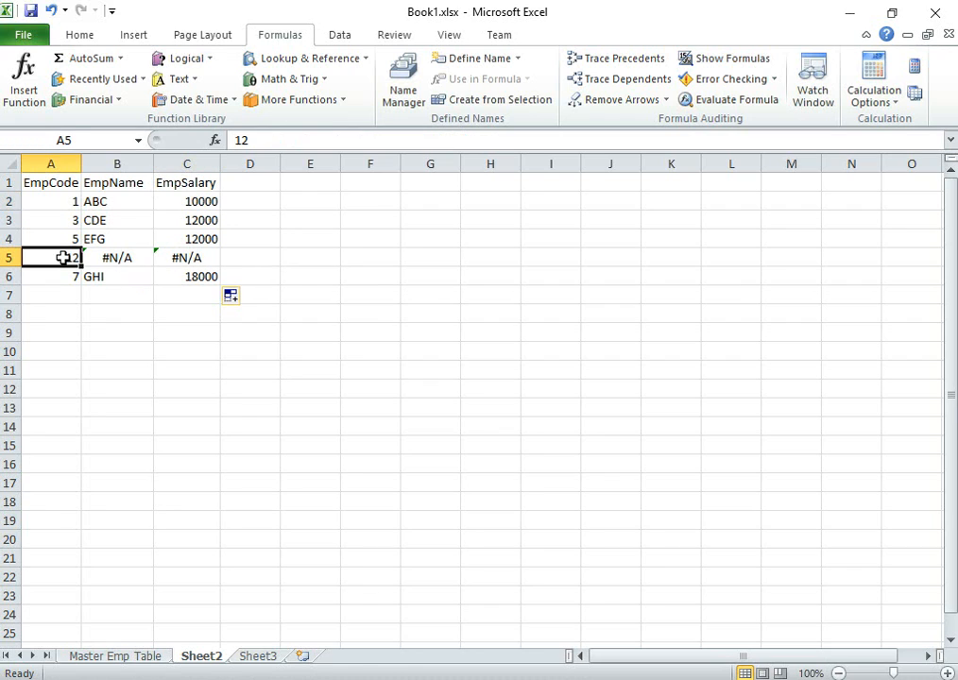
{"action": "left_click", "coordinate": [118, 655]}
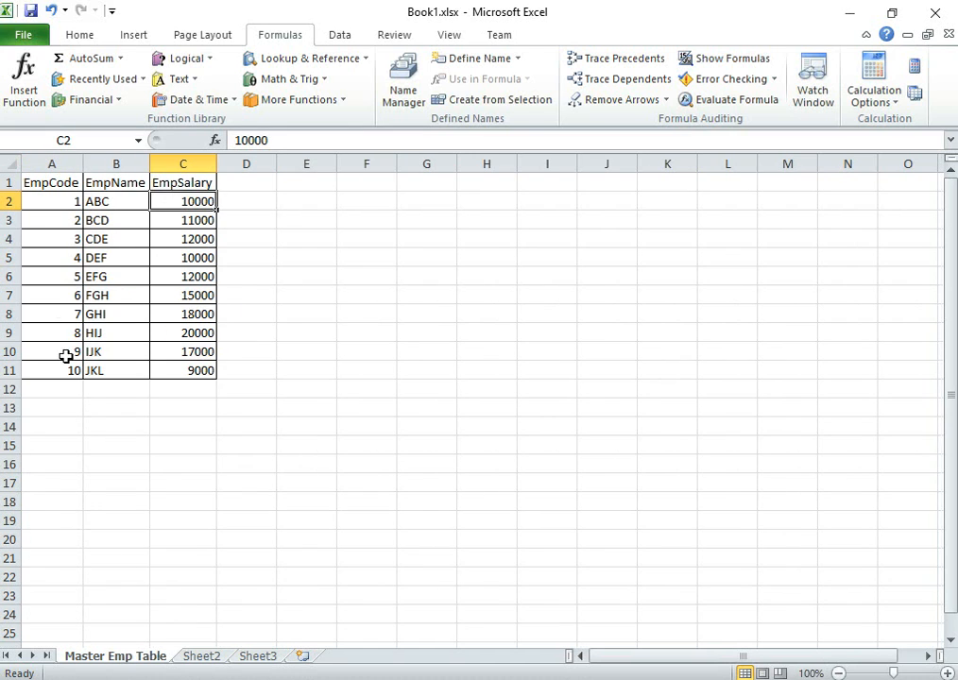
{"action": "left_click", "coordinate": [208, 657]}
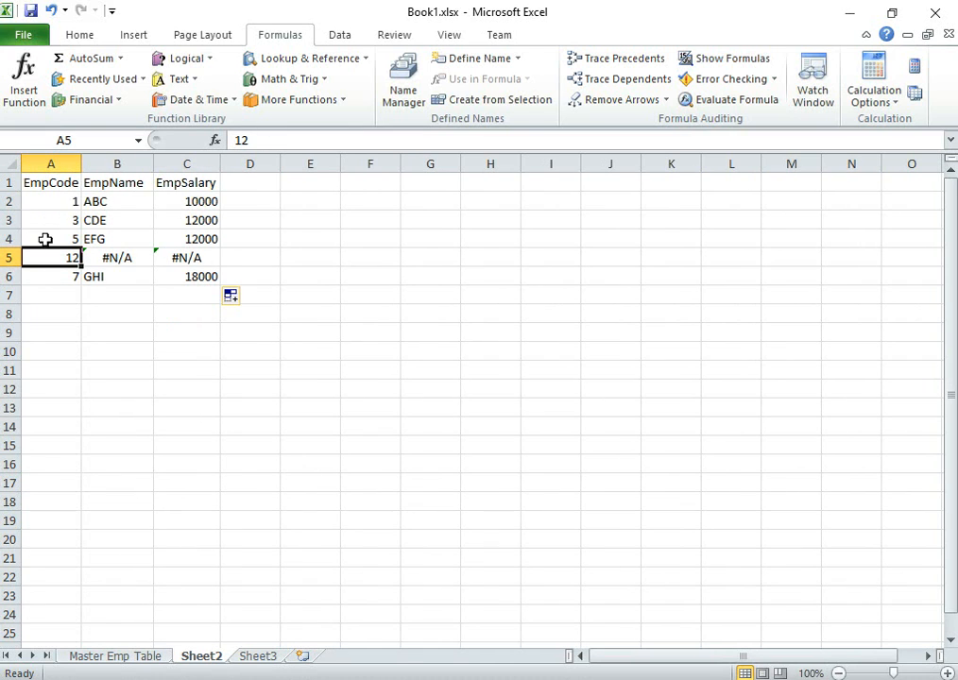